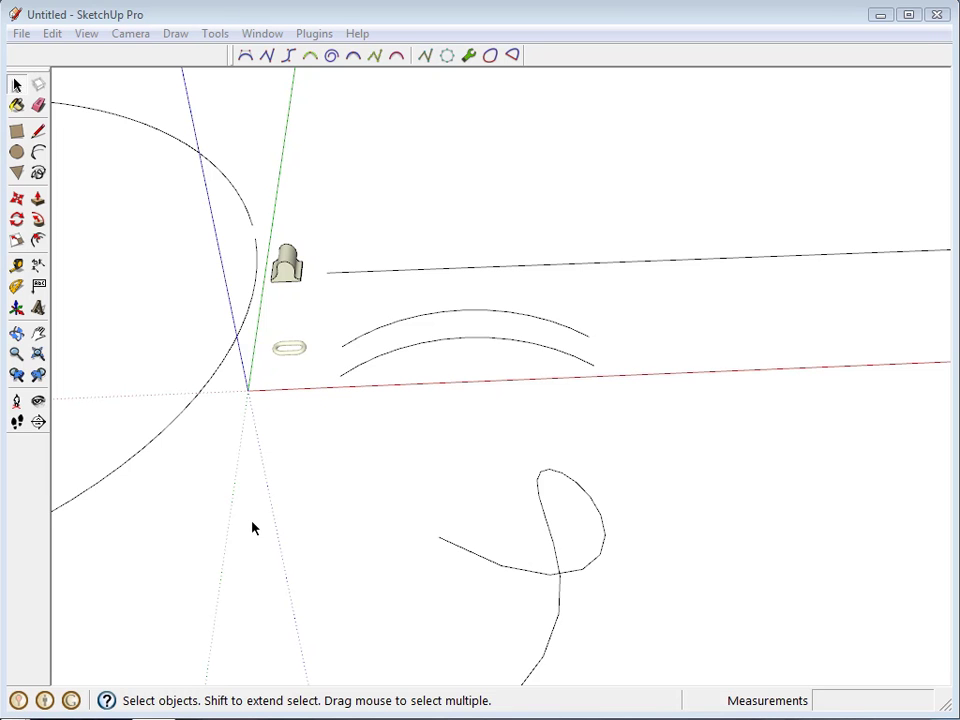
Bring the two arcs into view and add the single chain link to the upper-arc selection.
{"action": "middle_click_drag", "start_coordinate": [305, 355], "coordinate": [272, 375]}
{"action": "scroll", "coordinate": [280, 372], "scroll_direction": "up", "scroll_amount": 2}
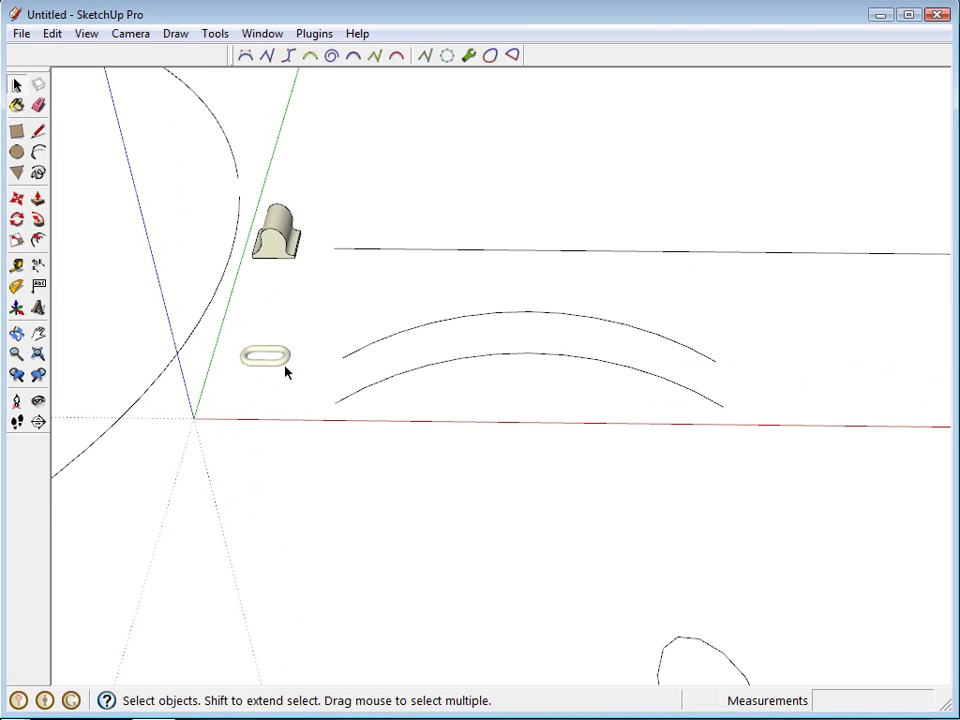
{"action": "middle_click_drag", "start_coordinate": [296, 362], "coordinate": [383, 364]}
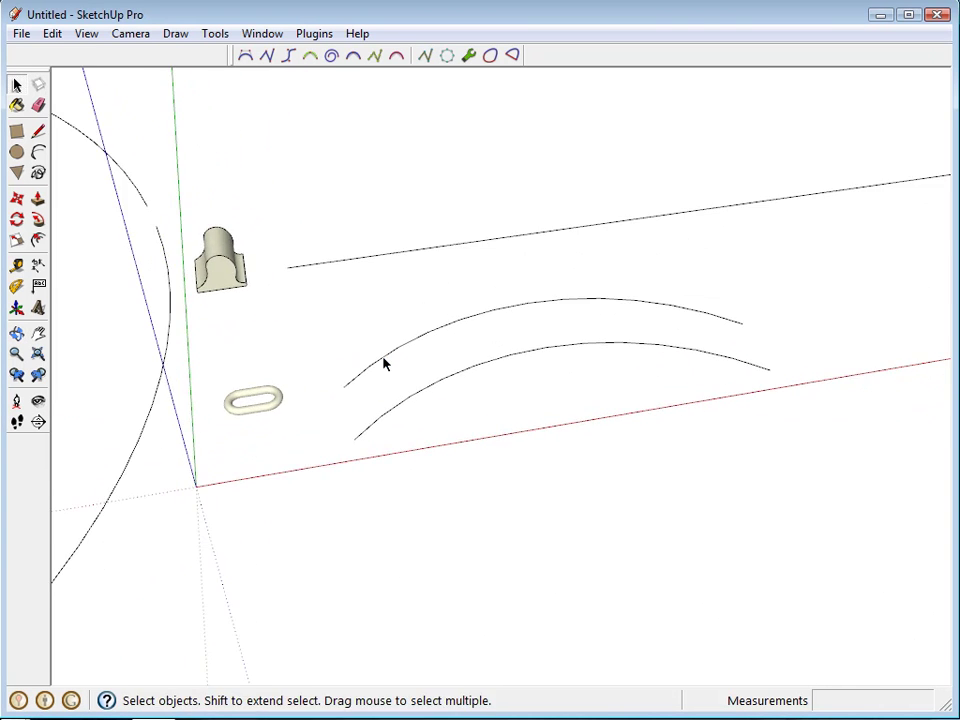
{"action": "scroll", "coordinate": [383, 364], "scroll_direction": "up", "scroll_amount": 1}
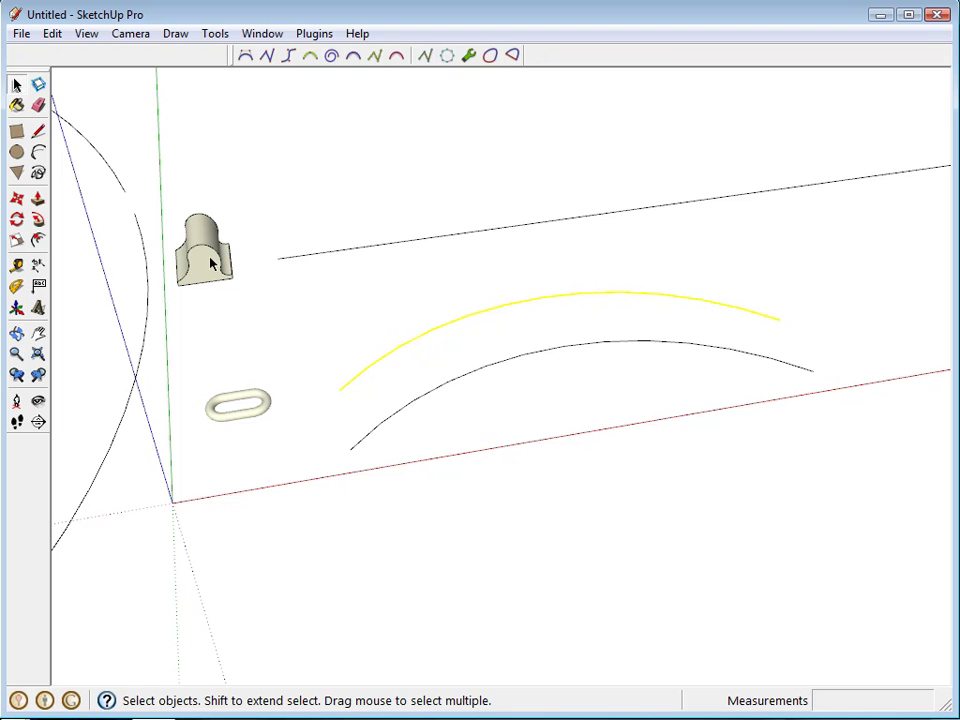
{"action": "left_click", "coordinate": [267, 407]}
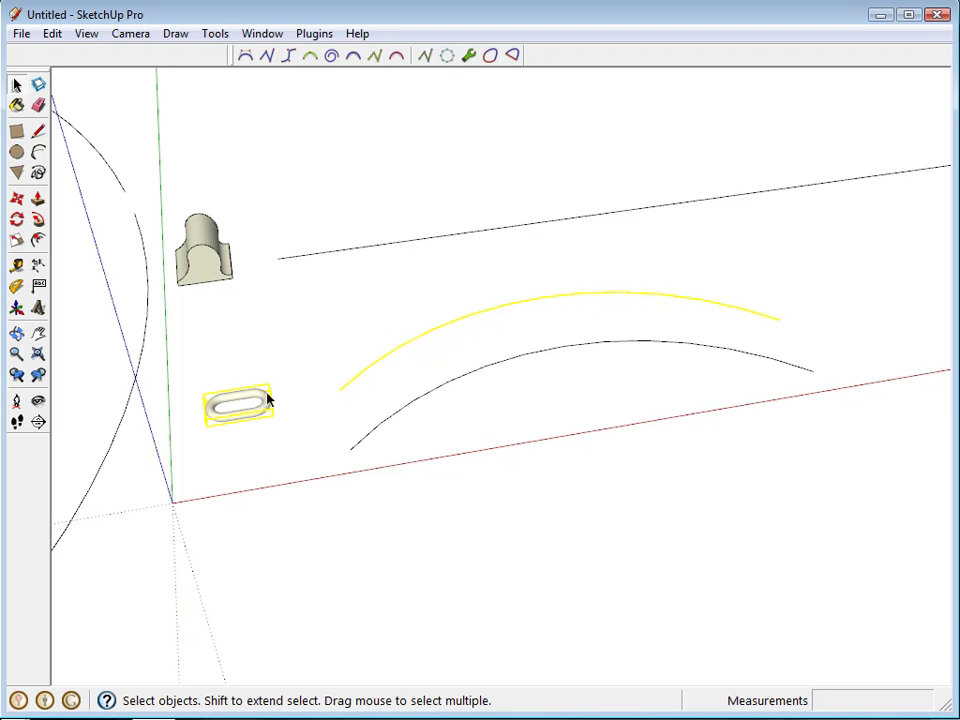
Run Component Stringer on the upper arc: no edge reversal, Uniform scaling, 0 rotations.
{"action": "left_click", "coordinate": [316, 34]}
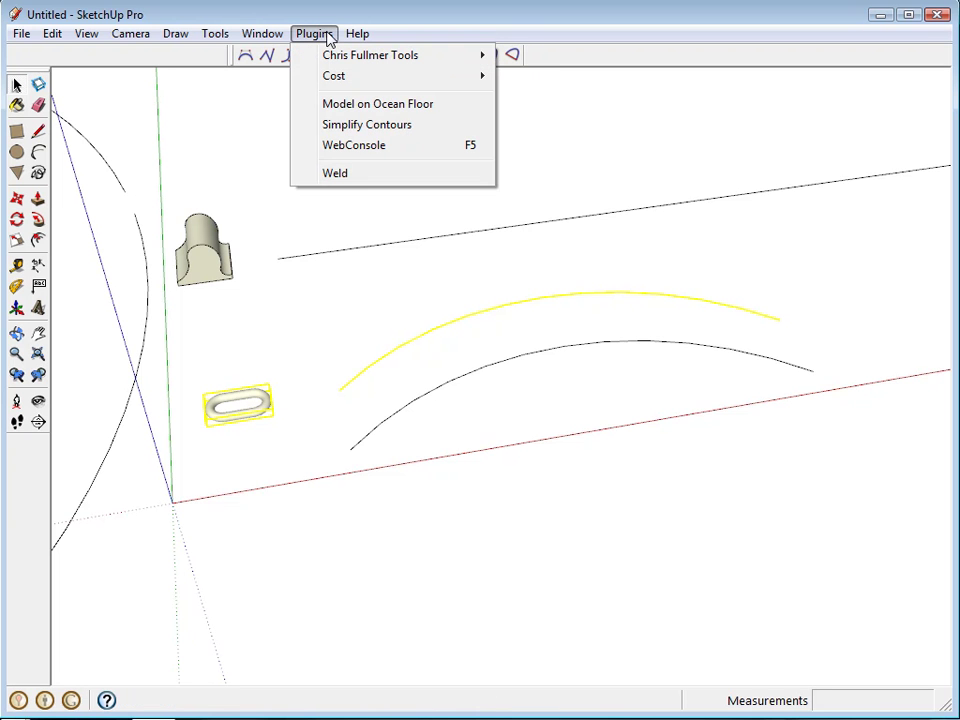
{"action": "mouse_move", "coordinate": [340, 60]}
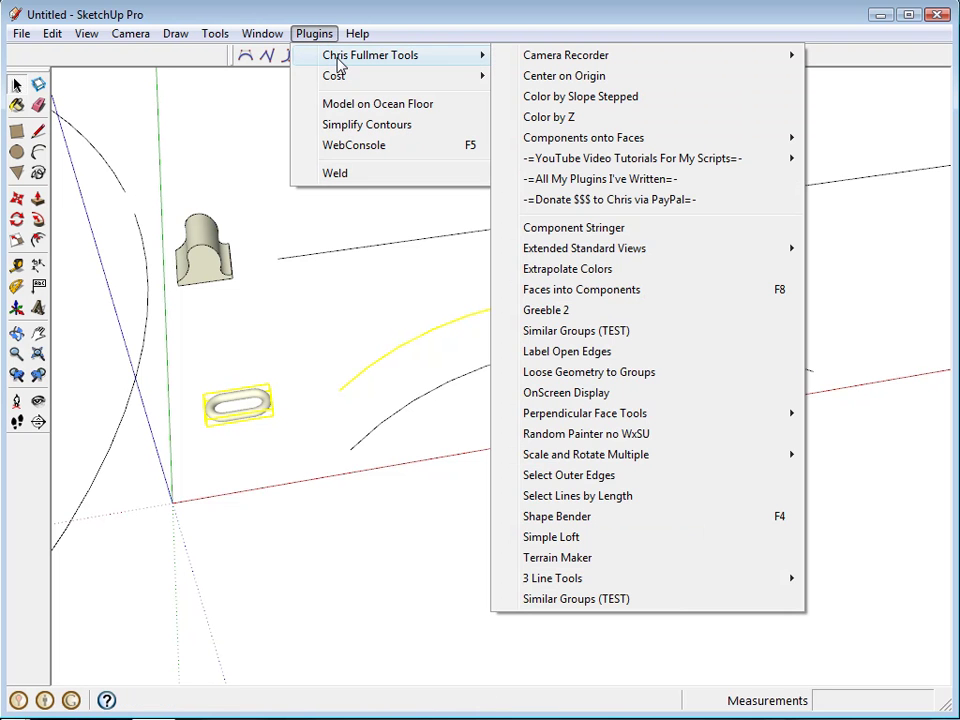
{"action": "left_click", "coordinate": [580, 228]}
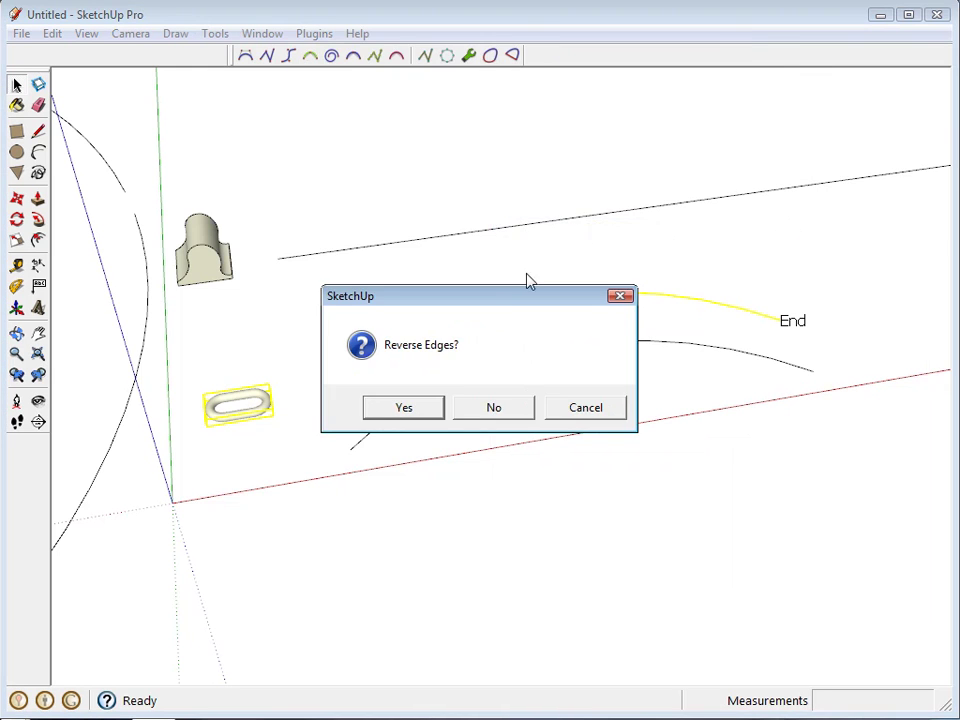
{"action": "left_click_drag", "start_coordinate": [510, 300], "coordinate": [345, 72]}
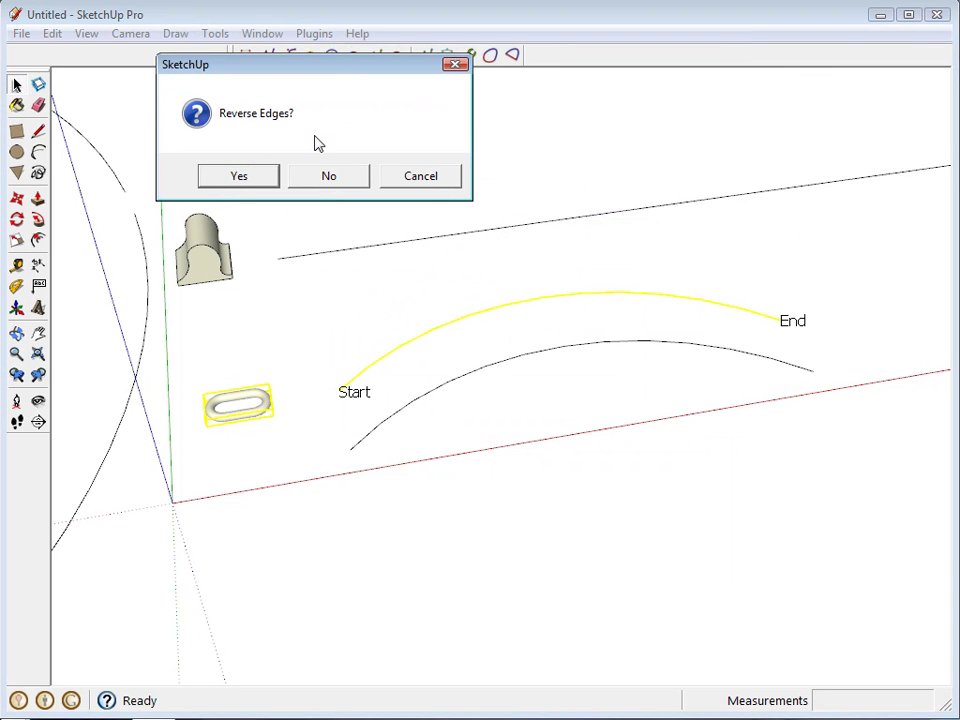
{"action": "left_click", "coordinate": [343, 182]}
{"action": "left_click_drag", "start_coordinate": [435, 293], "coordinate": [381, 70]}
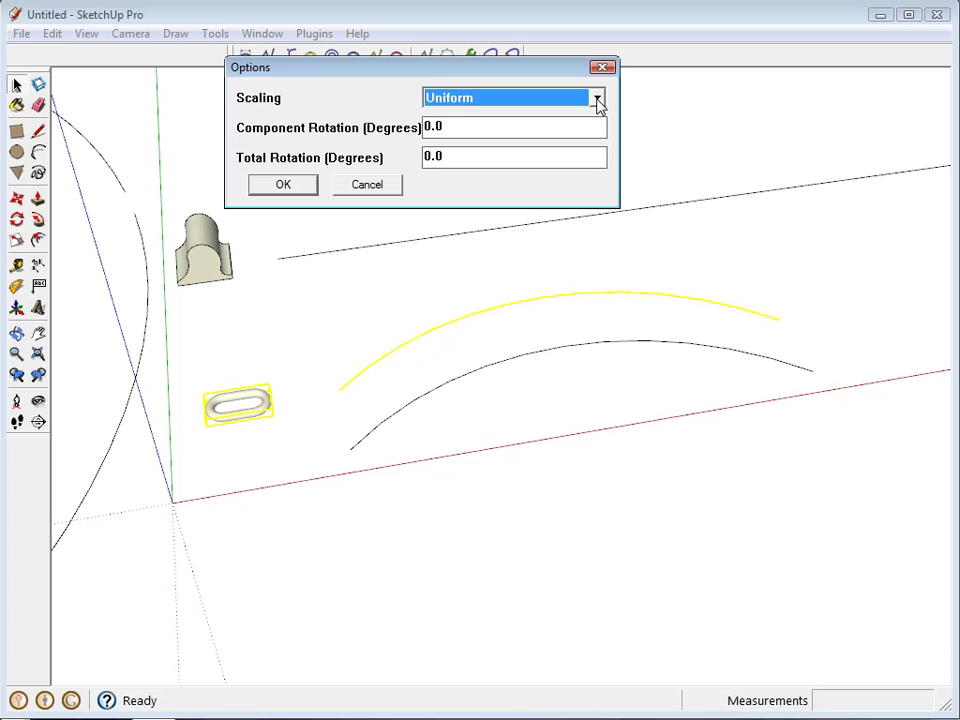
{"action": "left_click", "coordinate": [301, 192]}
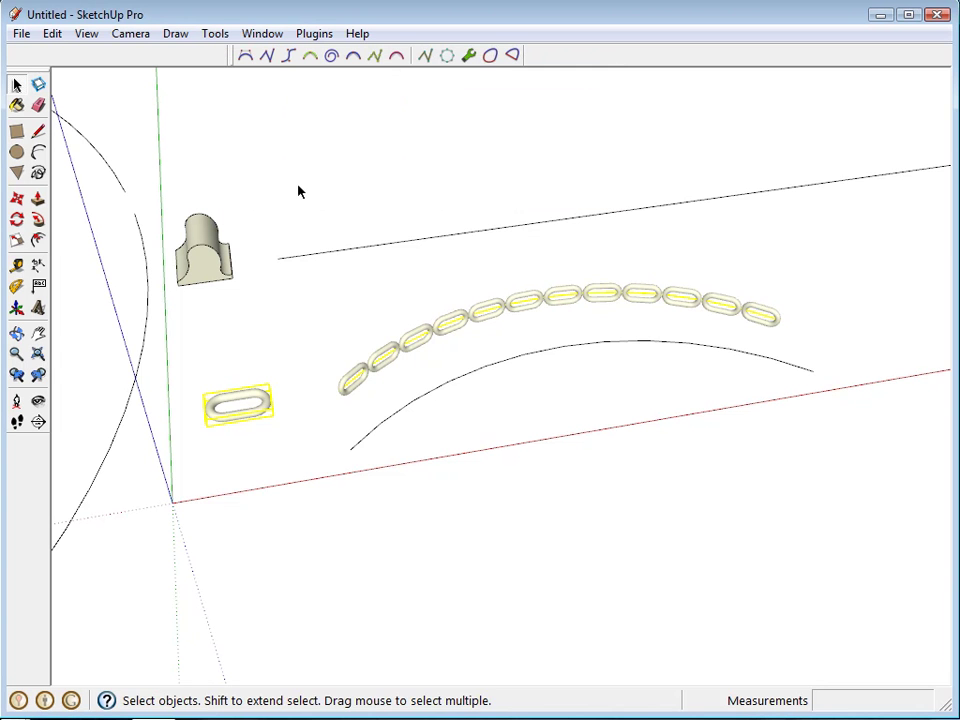
Inspect the new chain of links from several angles, then clear the selection.
{"action": "middle_click_drag", "start_coordinate": [298, 191], "coordinate": [583, 328]}
{"action": "scroll", "coordinate": [390, 409], "scroll_direction": "up", "scroll_amount": 6}
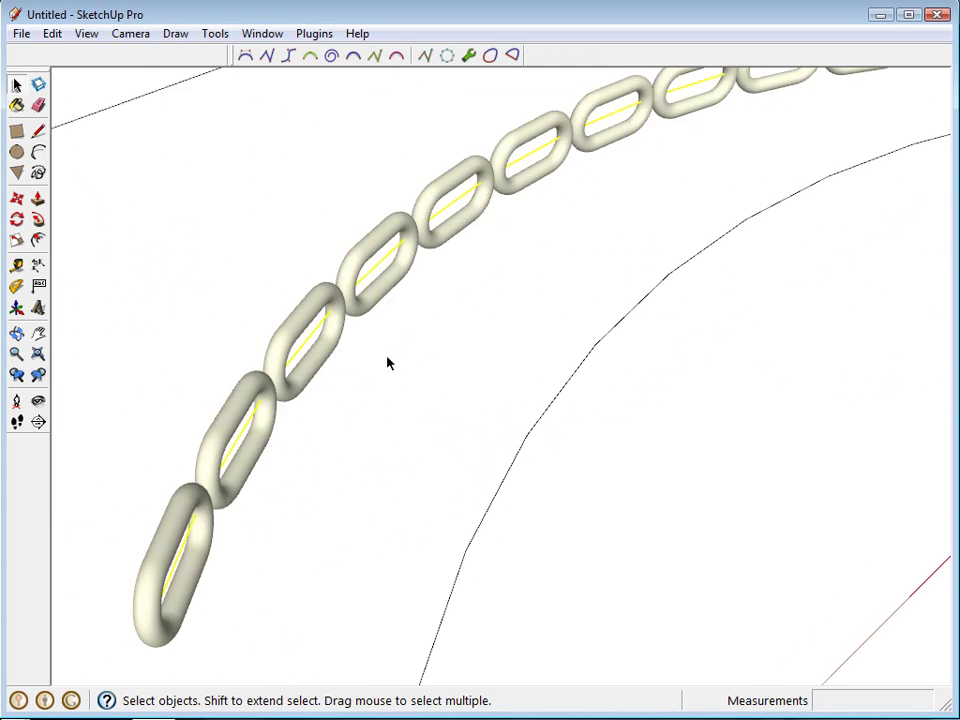
{"action": "scroll", "coordinate": [390, 363], "scroll_direction": "down", "scroll_amount": 5}
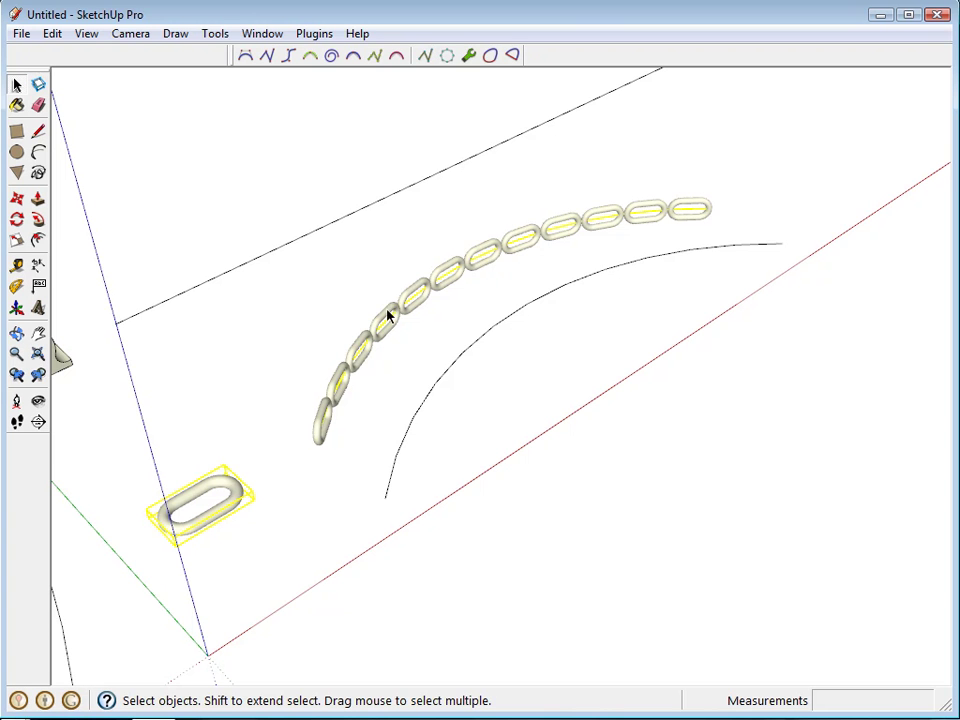
{"action": "scroll", "coordinate": [326, 422], "scroll_direction": "up", "scroll_amount": 3}
{"action": "middle_click_drag", "start_coordinate": [326, 424], "coordinate": [478, 330]}
{"action": "scroll", "coordinate": [446, 336], "scroll_direction": "up", "scroll_amount": 2}
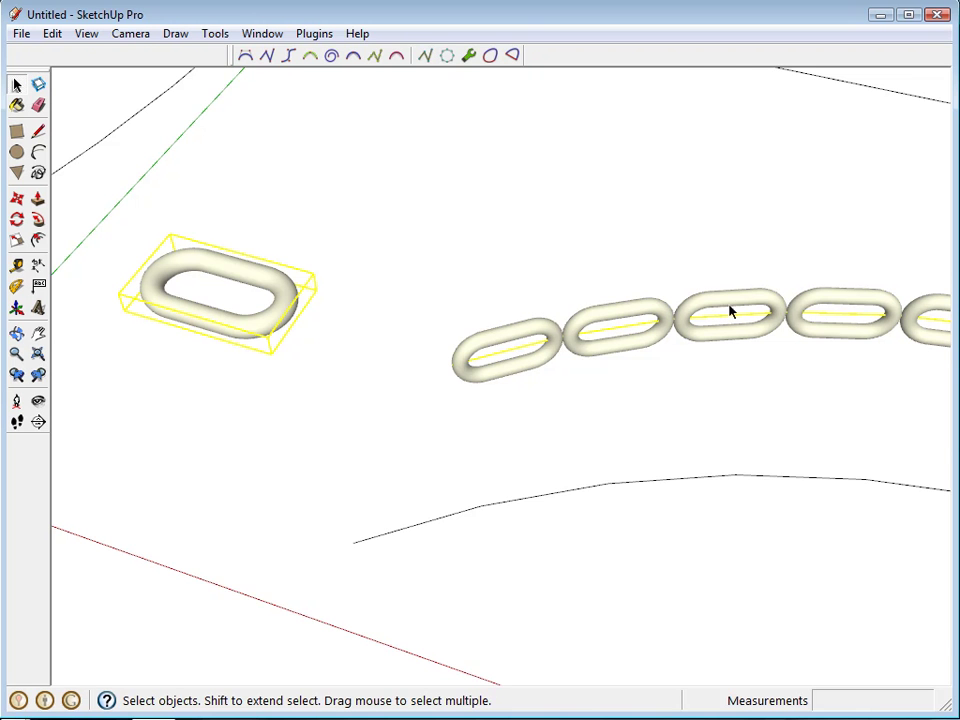
{"action": "scroll", "coordinate": [669, 315], "scroll_direction": "down", "scroll_amount": 3}
{"action": "middle_click_drag", "start_coordinate": [669, 315], "coordinate": [489, 223]}
{"action": "scroll", "coordinate": [492, 235], "scroll_direction": "up", "scroll_amount": 3}
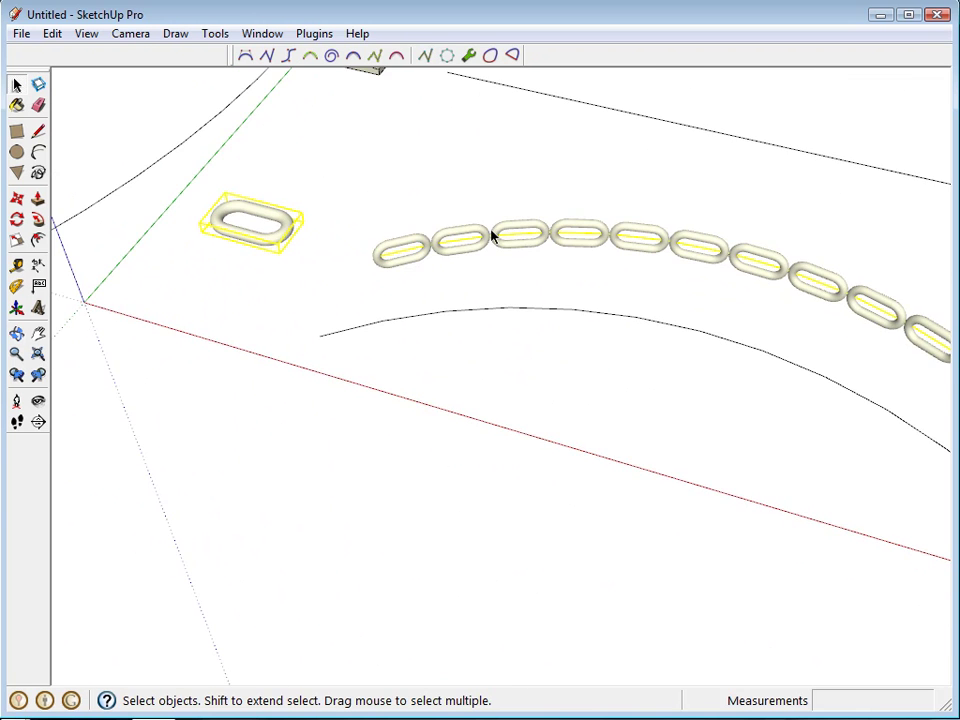
{"action": "left_click", "coordinate": [313, 253]}
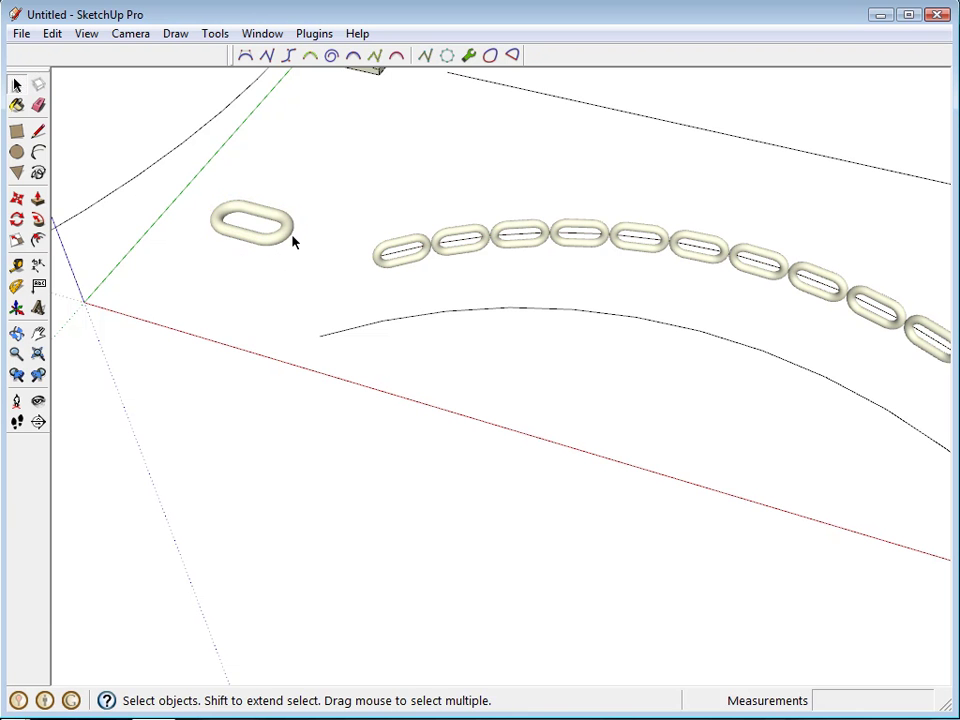
Select the single chain link together with the lower arc.
{"action": "left_click", "coordinate": [290, 238]}
{"action": "left_click", "coordinate": [375, 326], "text": "ctrl"}
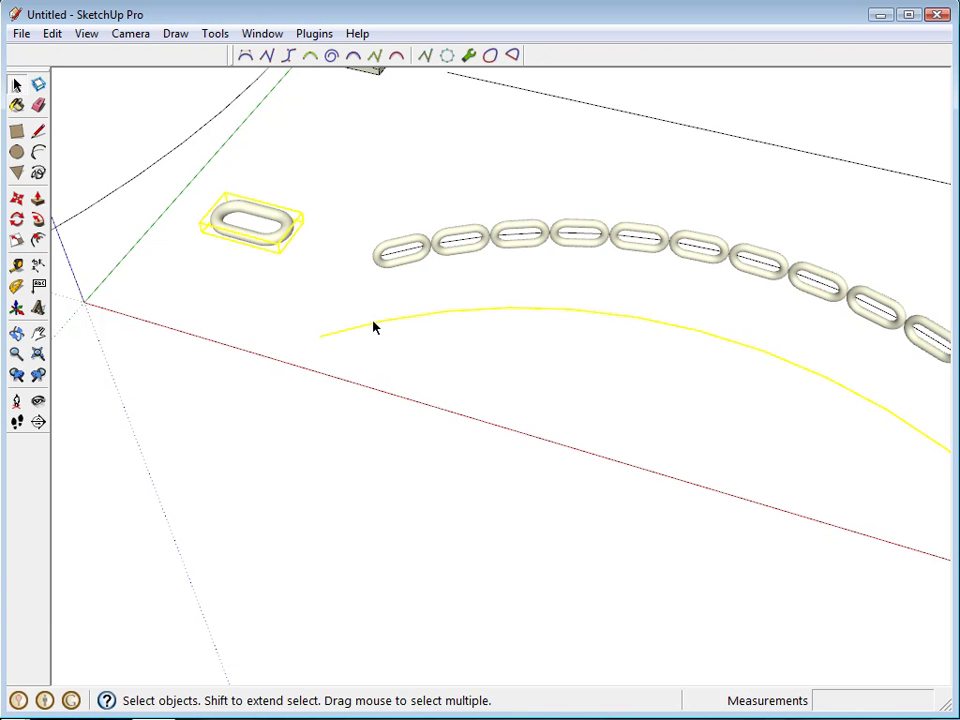
{"action": "middle_click_drag", "start_coordinate": [375, 326], "coordinate": [411, 283]}
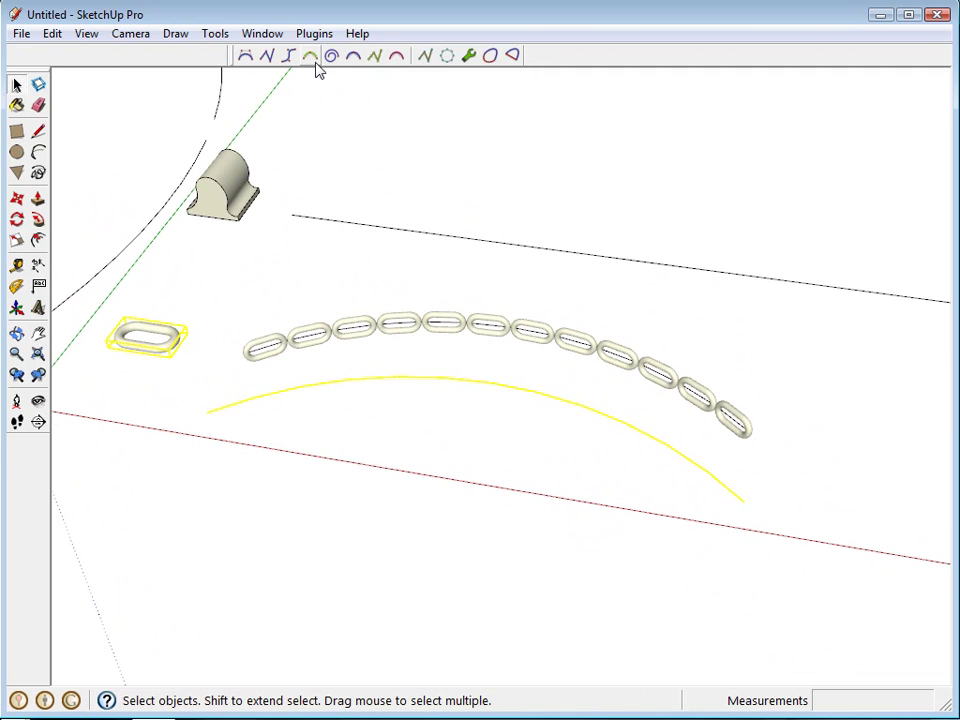
Launch Component Stringer for the lower arc and move its Reverse Edges prompt aside.
{"action": "left_click", "coordinate": [314, 34]}
{"action": "mouse_move", "coordinate": [388, 58]}
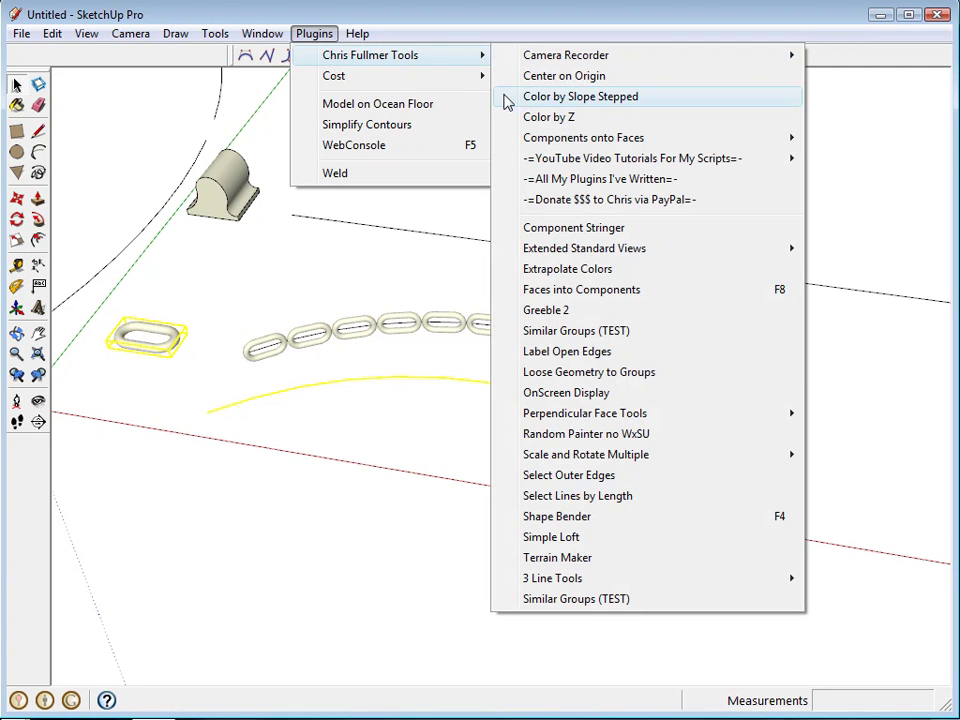
{"action": "left_click", "coordinate": [624, 230]}
{"action": "left_click_drag", "start_coordinate": [497, 294], "coordinate": [541, 110]}
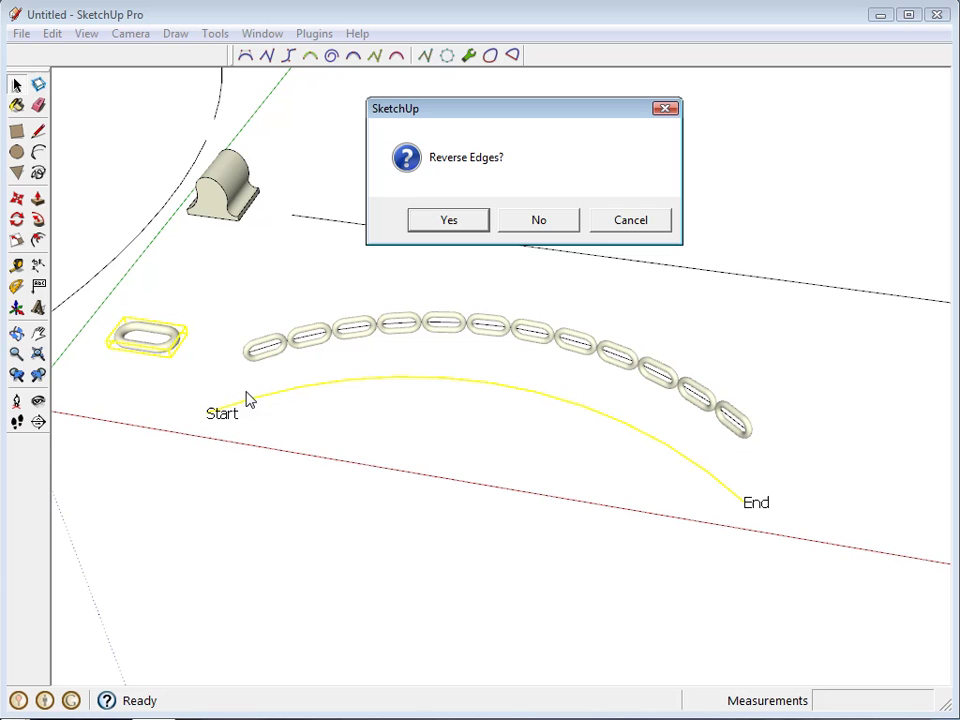
Keep the lower arc's direction, leave Uniform scaling, and set component rotation to 90.
{"action": "left_click", "coordinate": [539, 220]}
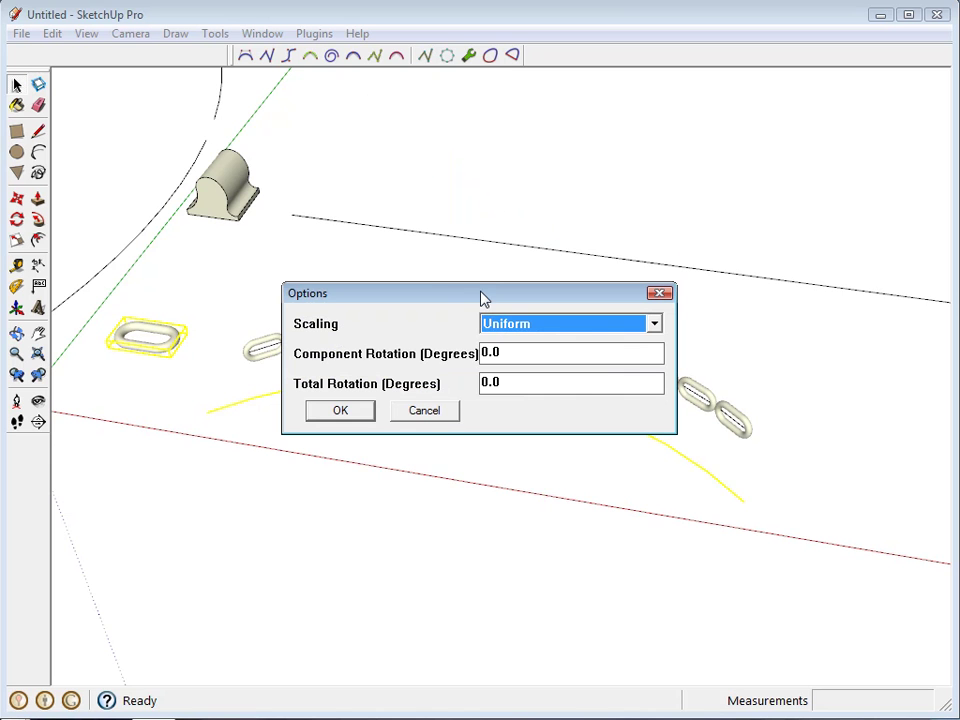
{"action": "left_click", "coordinate": [656, 328]}
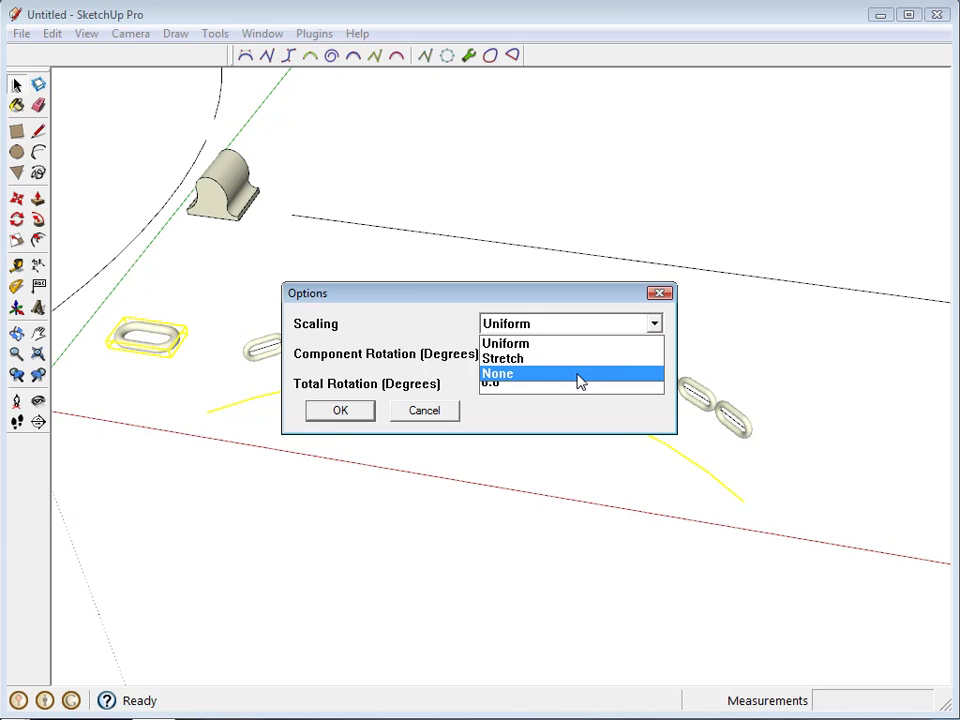
{"action": "left_click", "coordinate": [439, 300]}
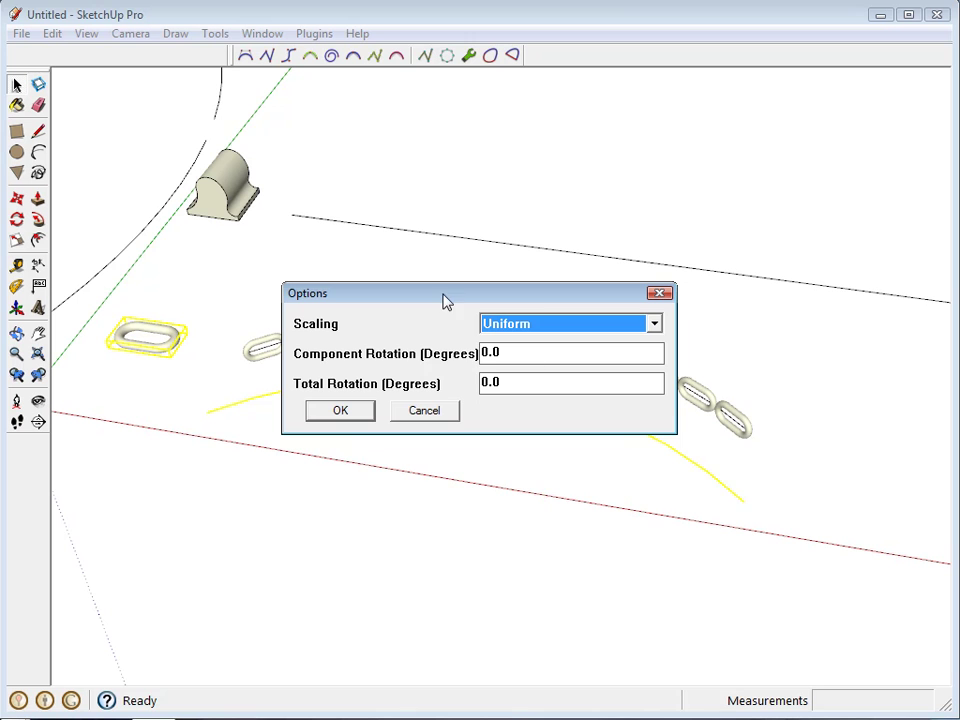
{"action": "left_click_drag", "start_coordinate": [487, 310], "coordinate": [489, 120]}
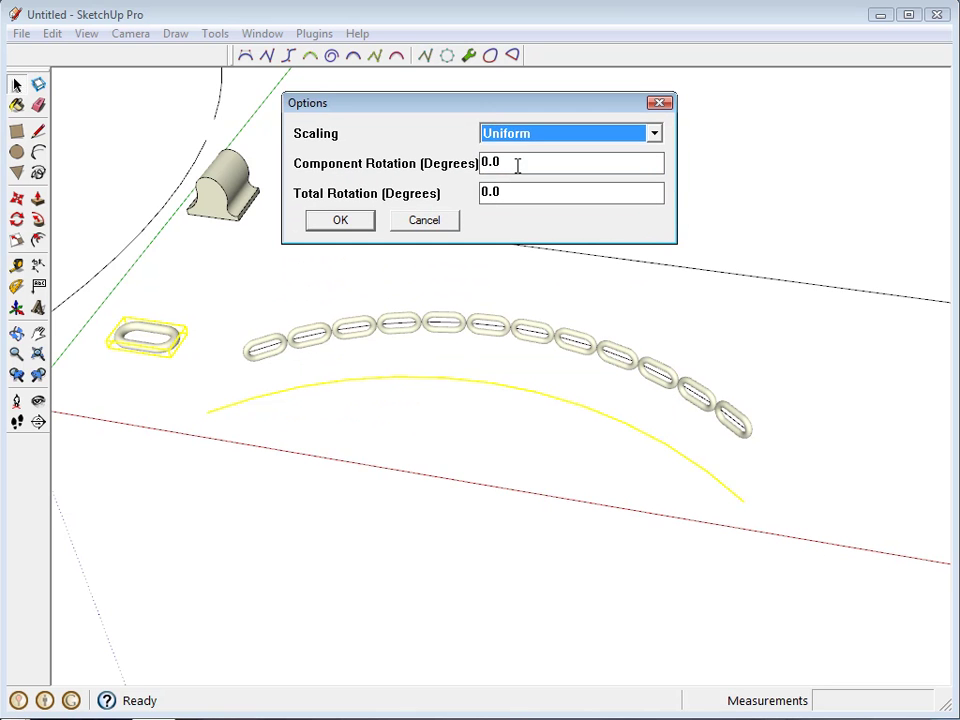
{"action": "double_click", "coordinate": [514, 163]}
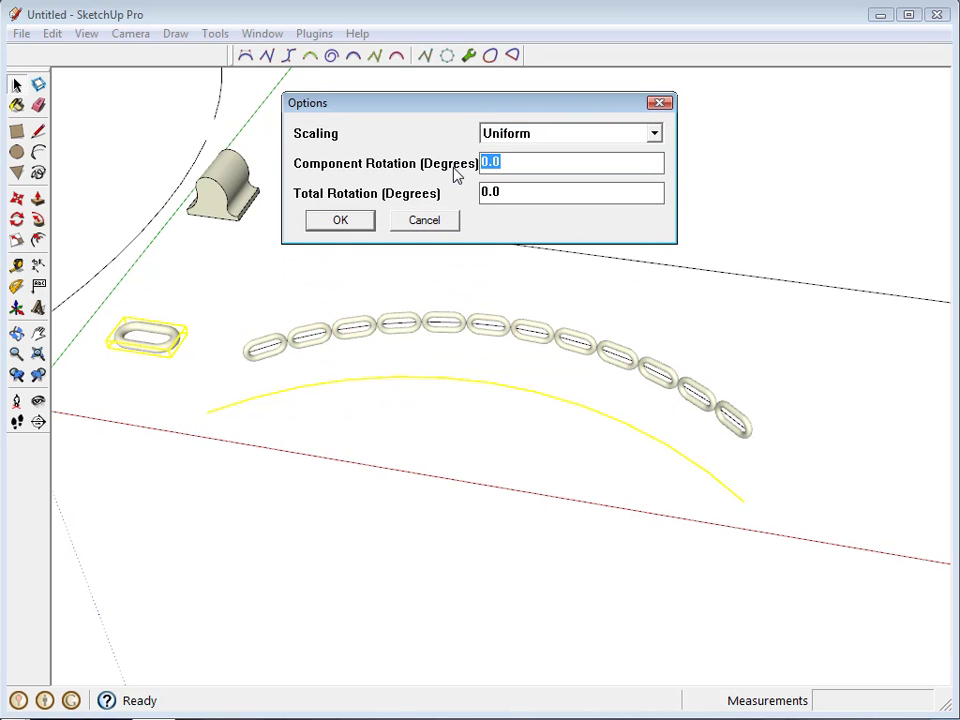
{"action": "type", "text": "90"}
Confirm the 90-degree stringing and zoom in on the individual links of the lower chain.
{"action": "left_click", "coordinate": [343, 221]}
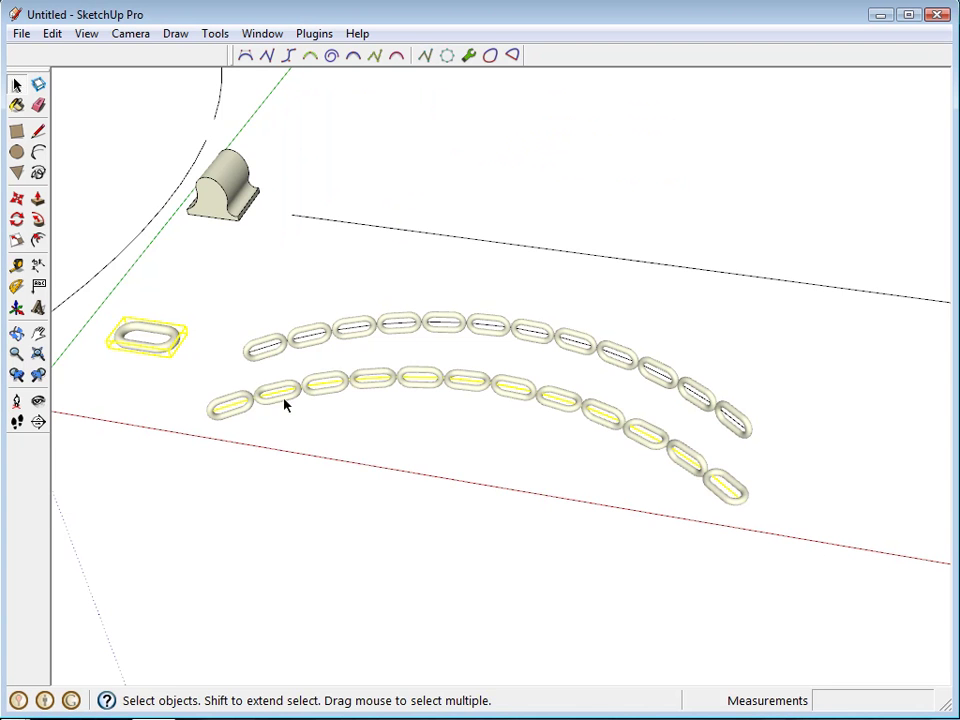
{"action": "middle_click_drag", "start_coordinate": [259, 407], "coordinate": [424, 403]}
{"action": "scroll", "coordinate": [377, 476], "scroll_direction": "up", "scroll_amount": 5}
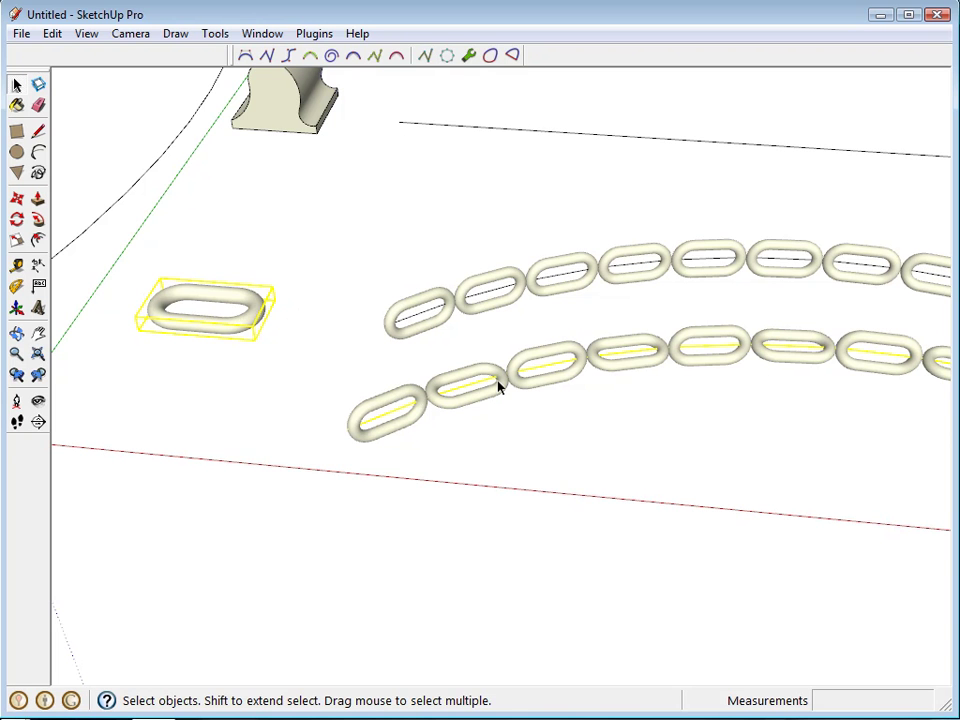
{"action": "middle_click_drag", "start_coordinate": [500, 388], "coordinate": [328, 484]}
{"action": "scroll", "coordinate": [418, 411], "scroll_direction": "up", "scroll_amount": 5}
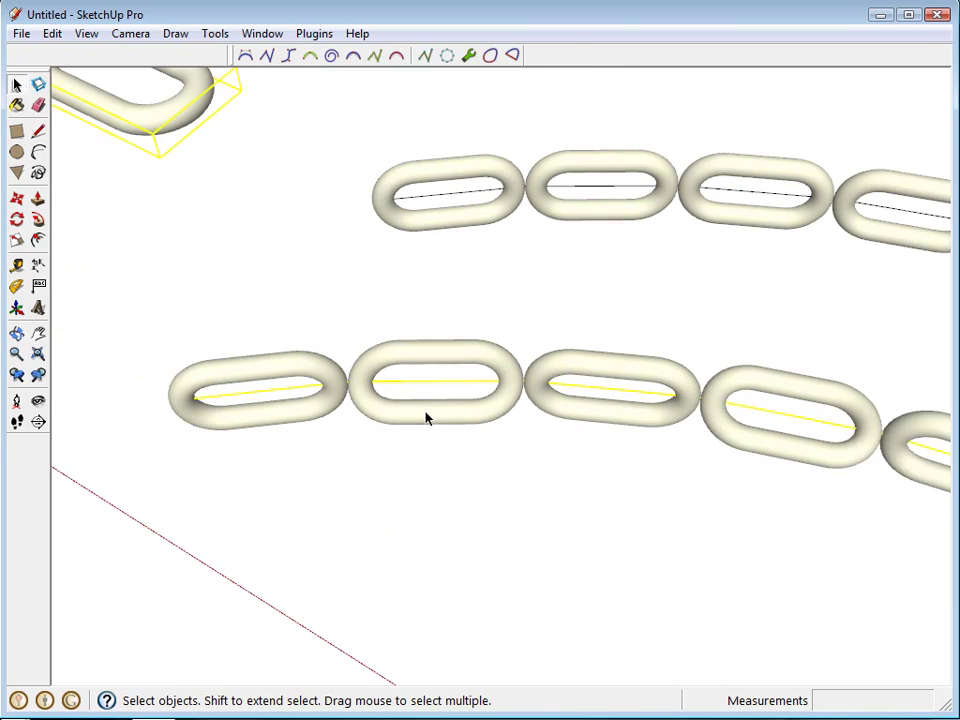
{"action": "scroll", "coordinate": [426, 418], "scroll_direction": "up", "scroll_amount": 1}
{"action": "double_click", "coordinate": [426, 418]}
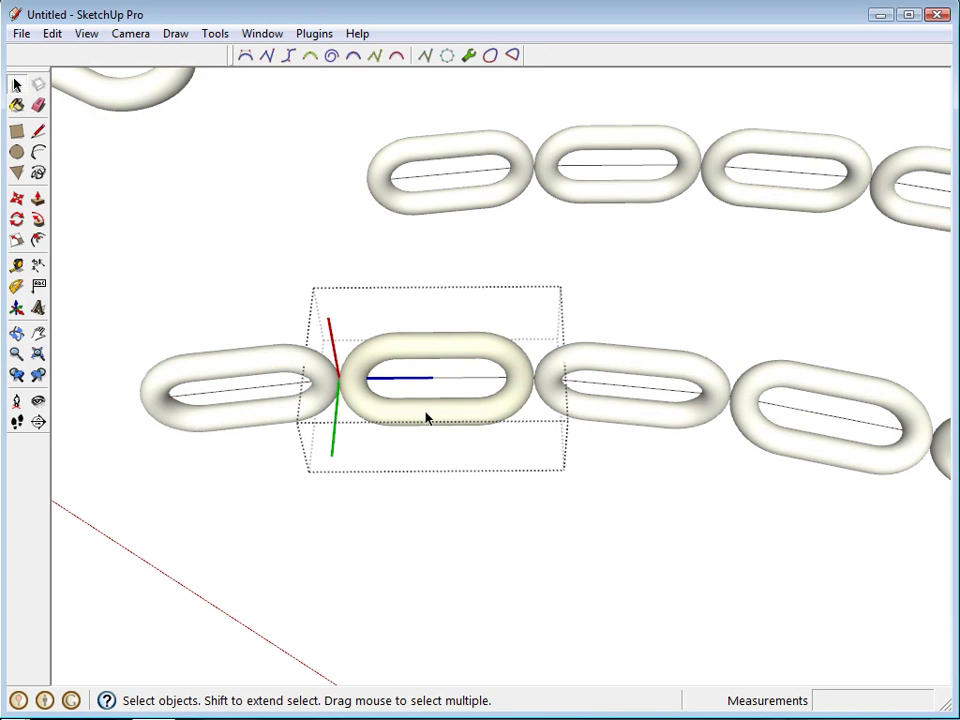
Show hidden geometry and move the link's right half farther to the right.
{"action": "key", "text": "ctrl+h"}
{"action": "left_click_drag", "start_coordinate": [450, 300], "coordinate": [568, 487]}
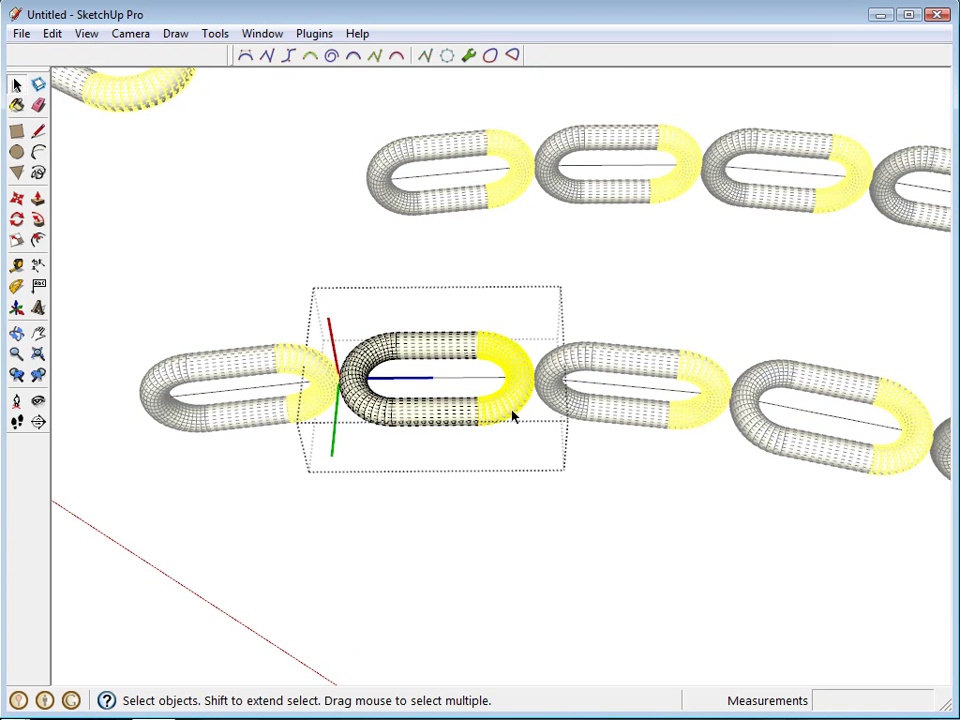
{"action": "scroll", "coordinate": [514, 411], "scroll_direction": "up", "scroll_amount": 2}
{"action": "key", "text": "m"}
{"action": "left_click", "coordinate": [401, 414]}
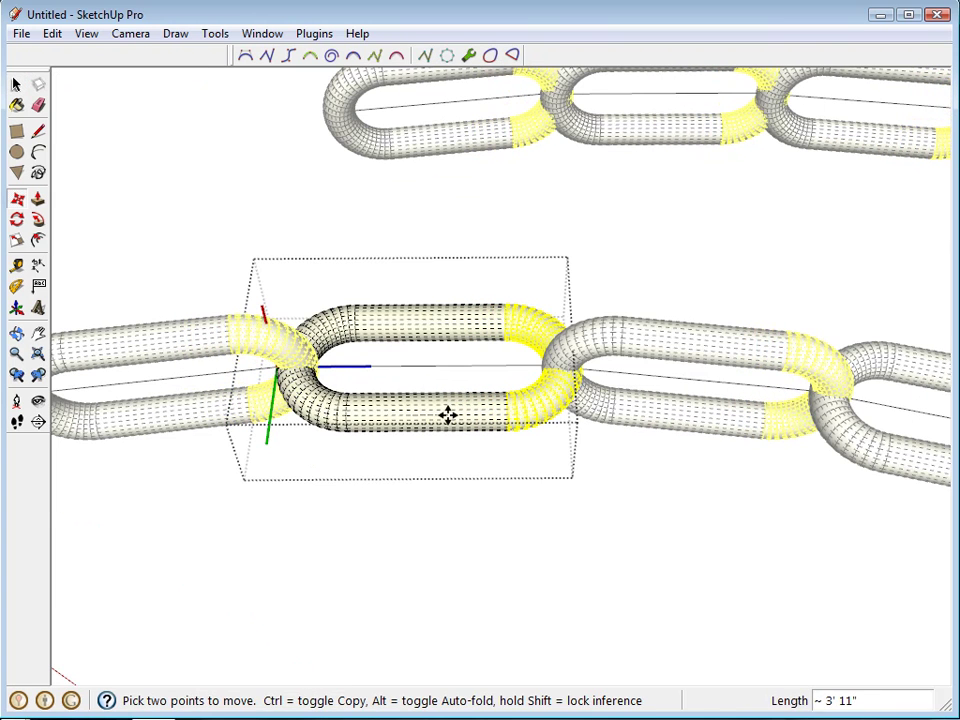
{"action": "left_click", "coordinate": [450, 414]}
{"action": "key", "text": "space"}
Move the link's left half farther to the left, then clear the selection.
{"action": "left_click_drag", "start_coordinate": [217, 275], "coordinate": [404, 498]}
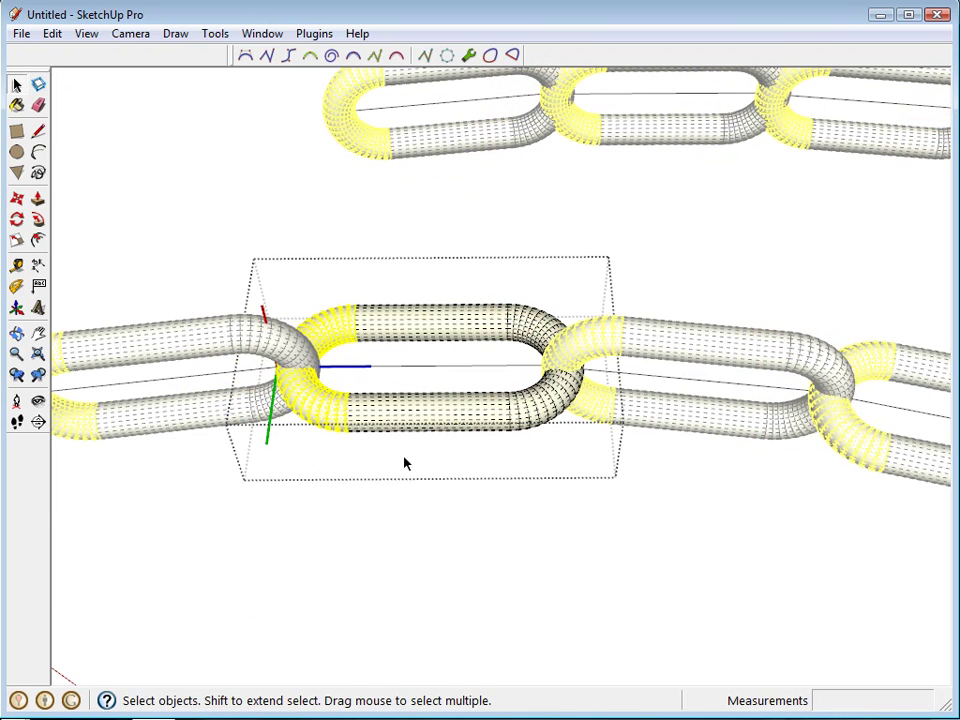
{"action": "key", "text": "m"}
{"action": "left_click", "coordinate": [448, 414]}
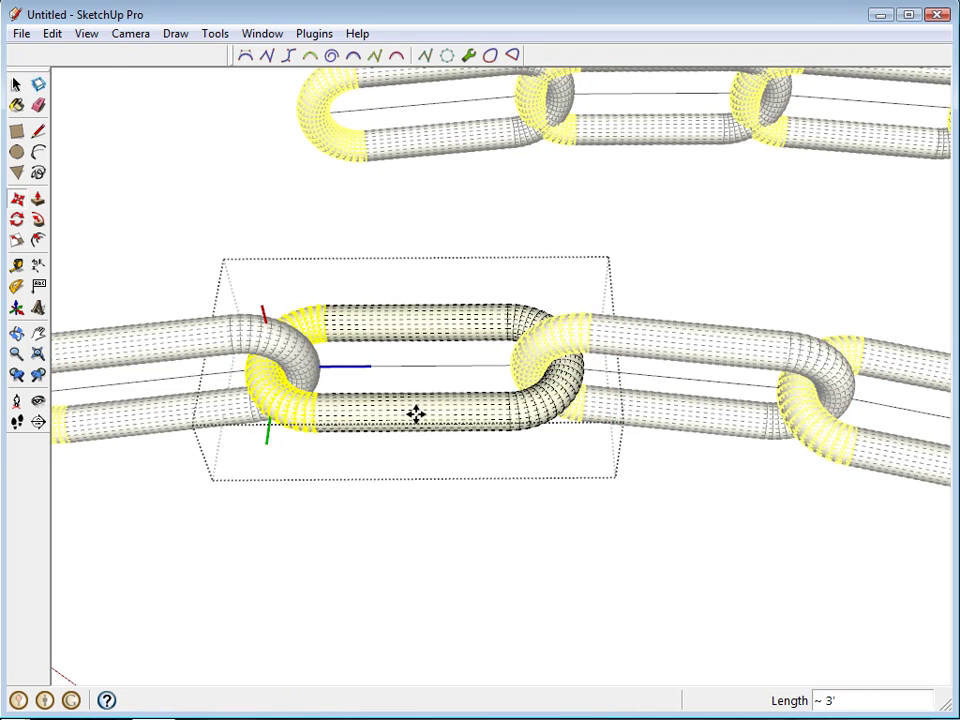
{"action": "left_click", "coordinate": [416, 414]}
{"action": "key", "text": "space"}
{"action": "left_click", "coordinate": [441, 568]}
{"action": "scroll", "coordinate": [463, 437], "scroll_direction": "down", "scroll_amount": 5}
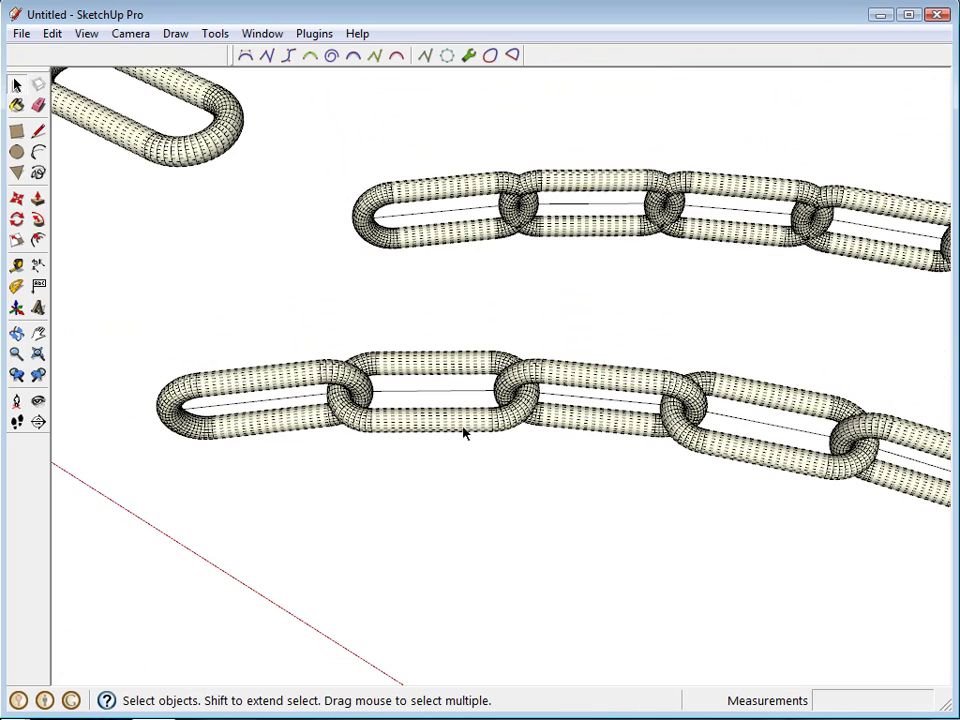
Inspect the lengthened interlocking chains, then frame and select the circle as the path.
{"action": "middle_click_drag", "start_coordinate": [463, 431], "coordinate": [210, 461]}
{"action": "scroll", "coordinate": [465, 430], "scroll_direction": "down", "scroll_amount": 3}
{"action": "middle_click_drag", "start_coordinate": [467, 439], "coordinate": [533, 490]}
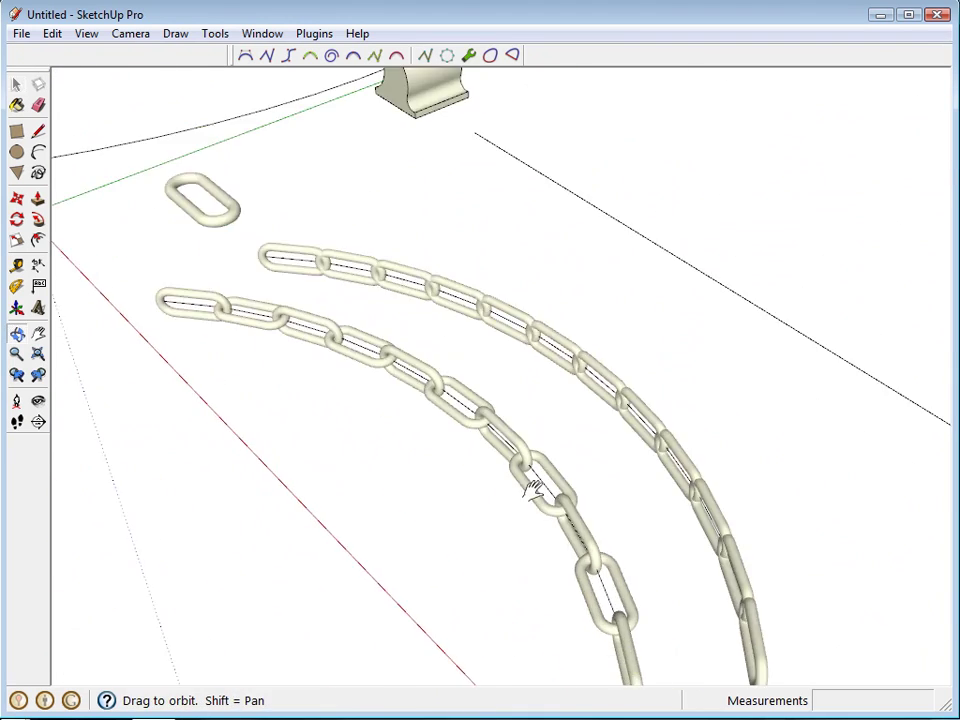
{"action": "scroll", "coordinate": [521, 407], "scroll_direction": "down", "scroll_amount": 3}
{"action": "scroll", "coordinate": [521, 369], "scroll_direction": "up", "scroll_amount": 3}
{"action": "middle_click_drag", "start_coordinate": [521, 369], "coordinate": [768, 336]}
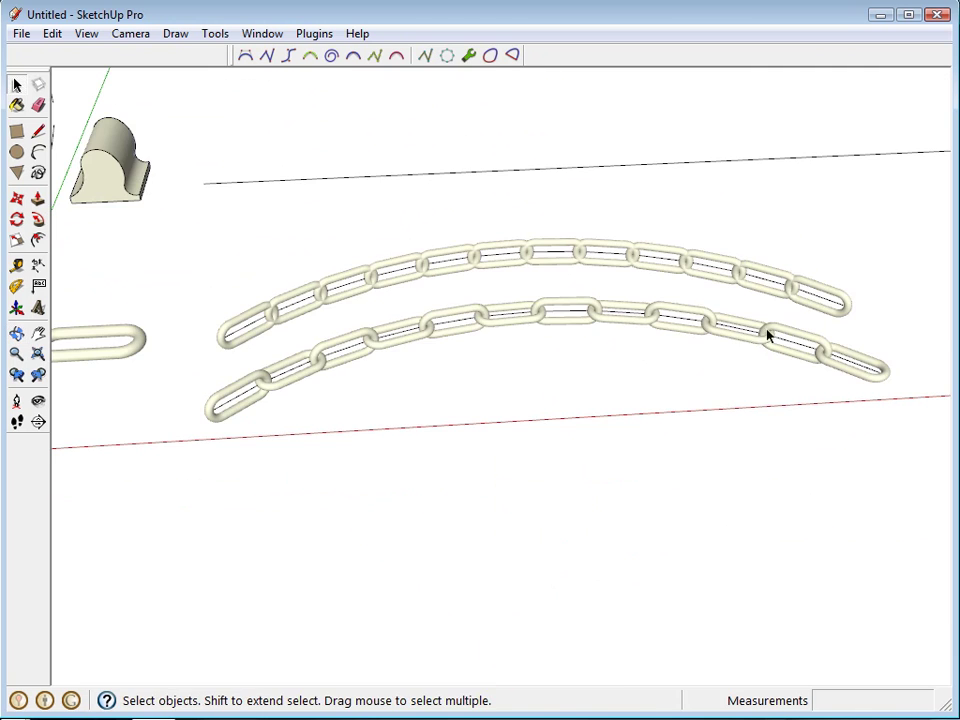
{"action": "middle_click_drag", "start_coordinate": [240, 392], "coordinate": [604, 435]}
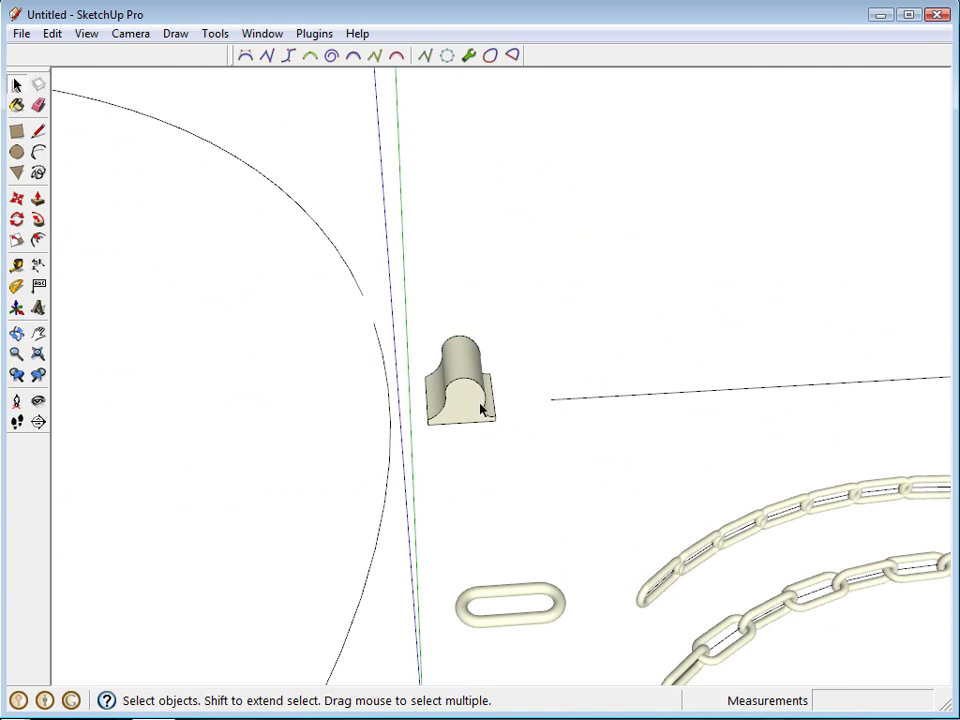
{"action": "mouse_move", "coordinate": [481, 410]}
{"action": "middle_mouse_down"}
{"action": "mouse_move", "coordinate": [681, 424]}
{"action": "mouse_move", "coordinate": [450, 370]}
{"action": "middle_mouse_up"}
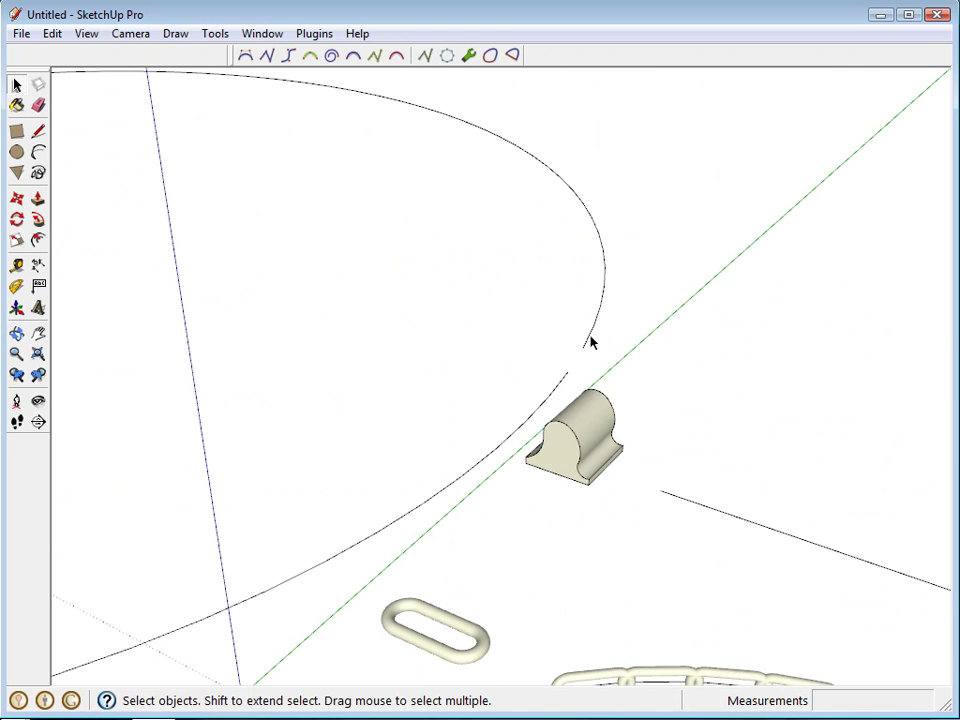
{"action": "left_click", "coordinate": [590, 342]}
String the cradle profile around the circle: no edge reversal, Uniform scaling, 720° total rotation.
{"action": "left_click", "coordinate": [606, 452], "text": "shift"}
{"action": "left_click", "coordinate": [315, 36]}
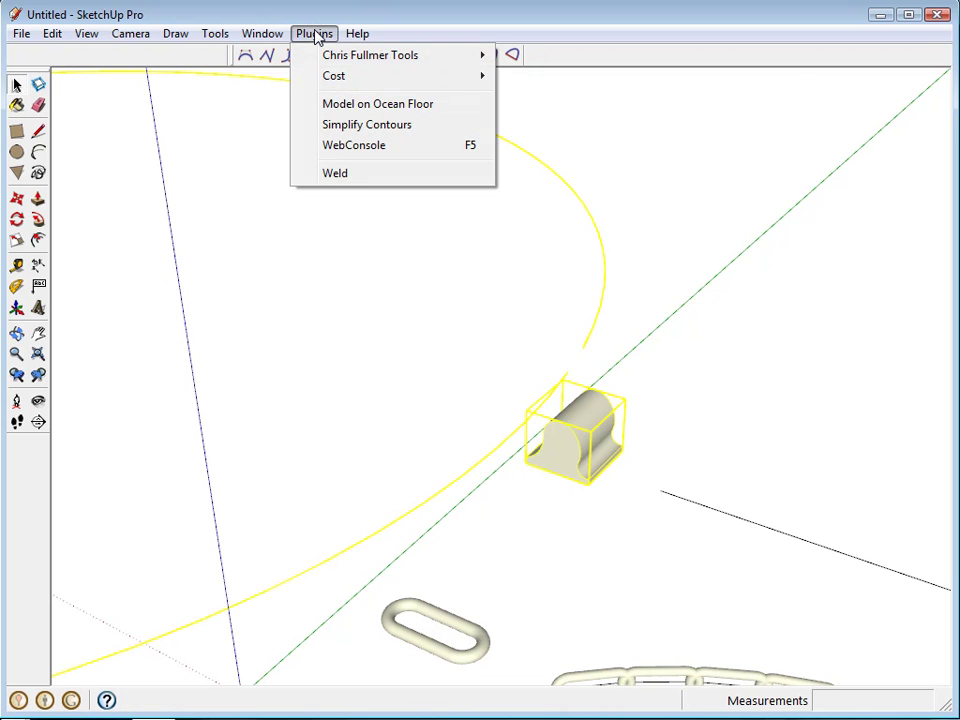
{"action": "mouse_move", "coordinate": [375, 57]}
{"action": "left_click", "coordinate": [600, 228]}
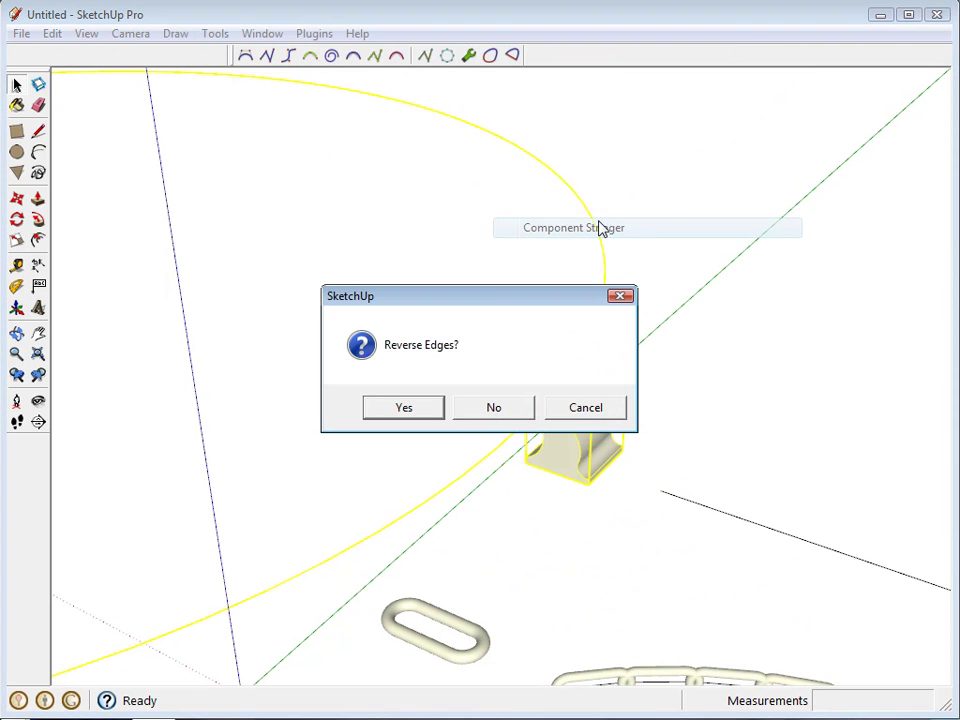
{"action": "left_click_drag", "start_coordinate": [506, 291], "coordinate": [600, 86]}
{"action": "left_click", "coordinate": [579, 199]}
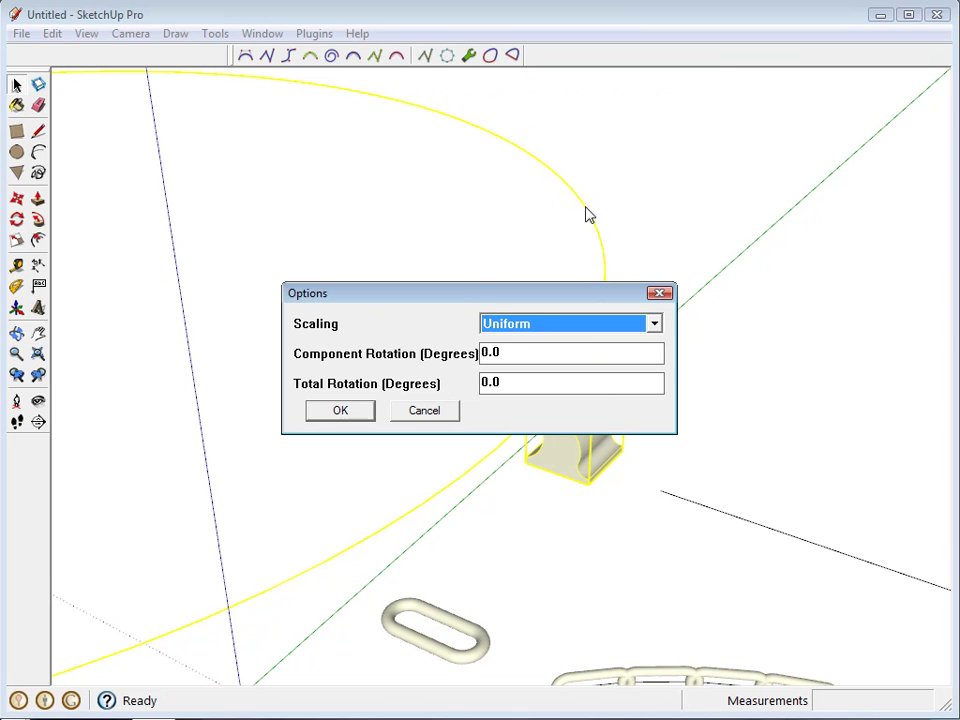
{"action": "left_click", "coordinate": [656, 325]}
{"action": "left_click", "coordinate": [656, 325]}
{"action": "double_click", "coordinate": [515, 383]}
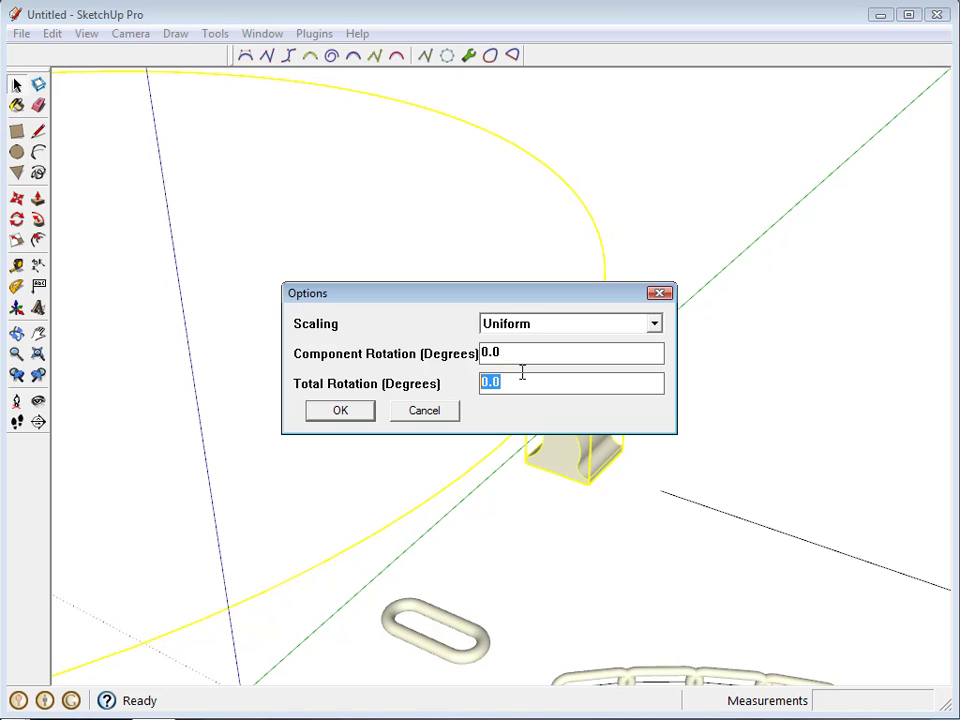
{"action": "type", "text": "720"}
{"action": "left_click", "coordinate": [334, 412]}
{"action": "middle_click_drag", "start_coordinate": [349, 411], "coordinate": [602, 513]}
Orbit around the finished ring of twisted saddle profiles, viewing it beside the two chains.
{"action": "scroll", "coordinate": [551, 527], "scroll_direction": "down", "scroll_amount": 5}
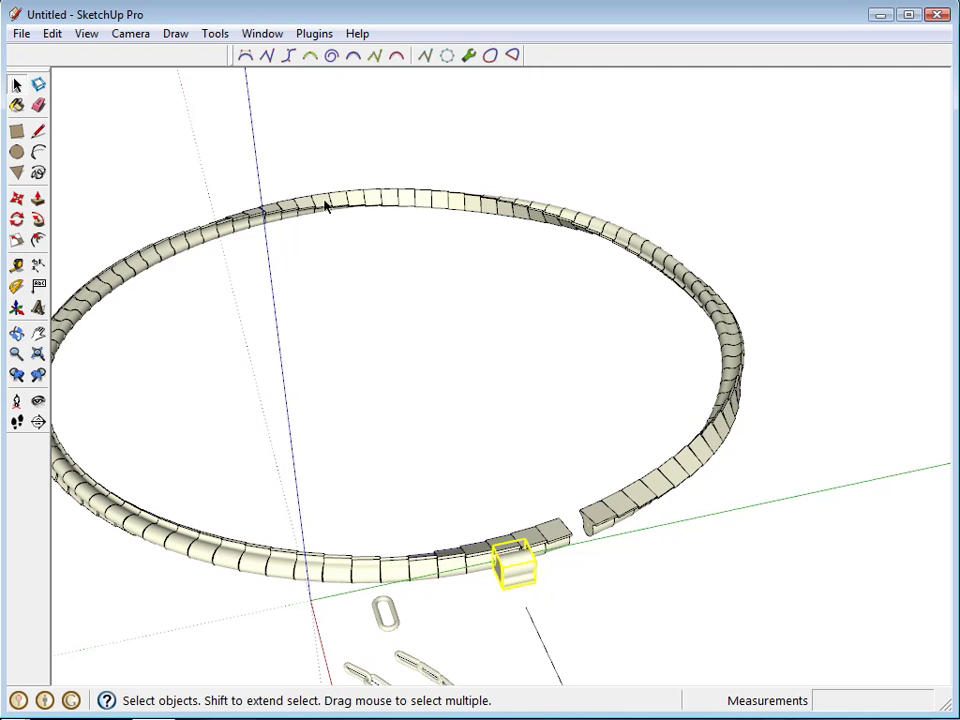
{"action": "middle_click_drag", "start_coordinate": [354, 204], "coordinate": [445, 415]}
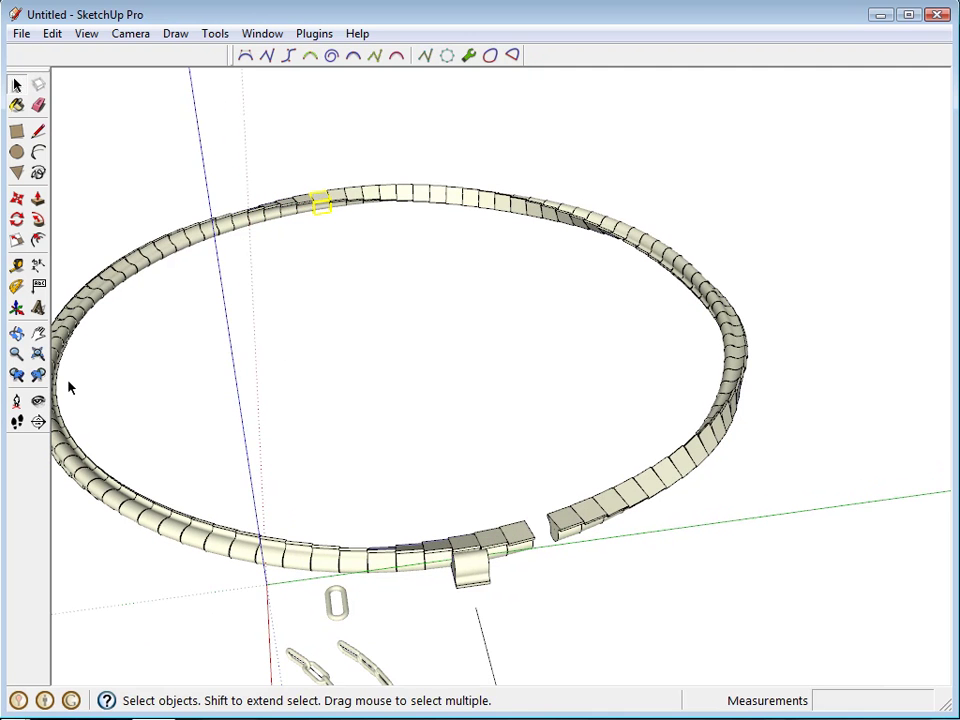
{"action": "scroll", "coordinate": [505, 548], "scroll_direction": "up", "scroll_amount": 5}
{"action": "middle_click_drag", "start_coordinate": [536, 525], "coordinate": [384, 486]}
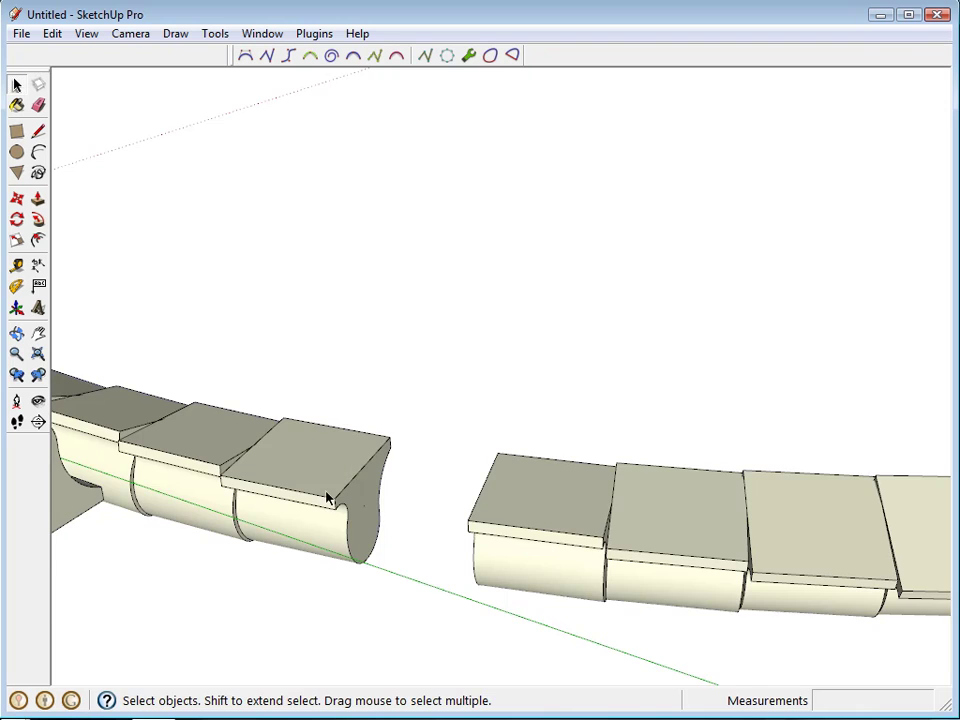
{"action": "scroll", "coordinate": [328, 495], "scroll_direction": "down", "scroll_amount": 6}
{"action": "middle_click_drag", "start_coordinate": [328, 495], "coordinate": [603, 415]}
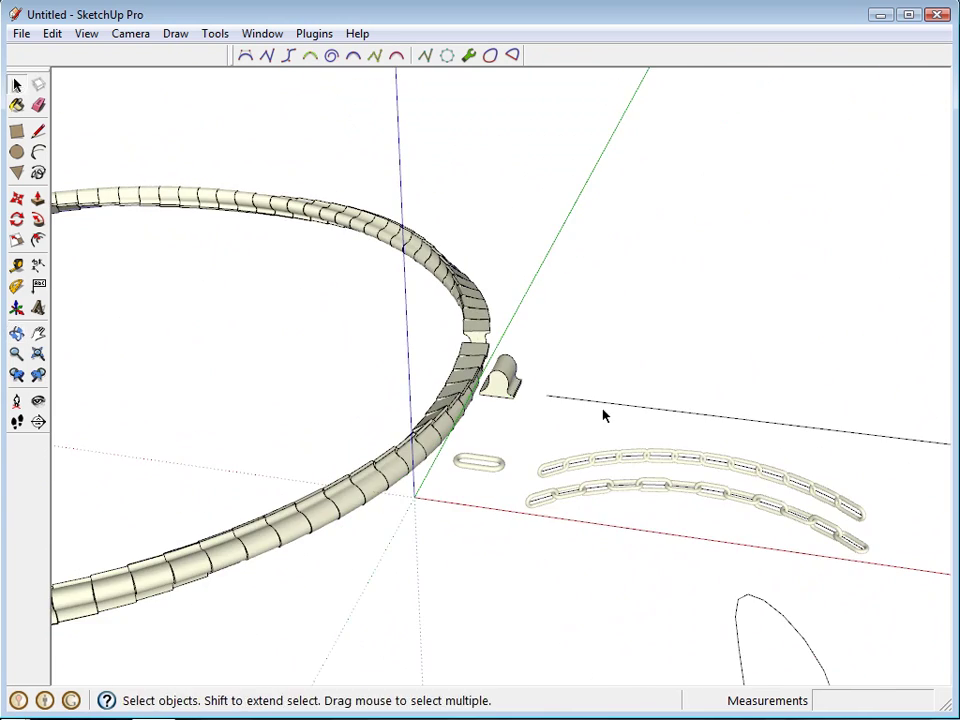
{"action": "scroll", "coordinate": [517, 400], "scroll_direction": "down", "scroll_amount": 3}
{"action": "middle_click_drag", "start_coordinate": [497, 407], "coordinate": [447, 401]}
{"action": "scroll", "coordinate": [450, 380], "scroll_direction": "up", "scroll_amount": 5}
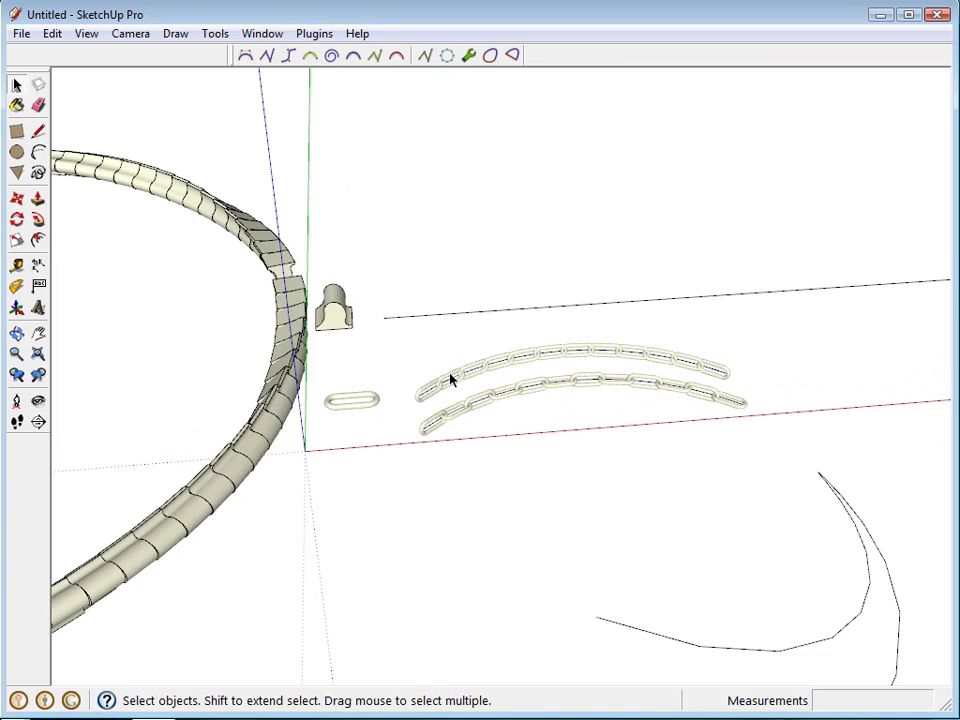
Select the single oval link and orbit around the chains.
{"action": "left_click", "coordinate": [330, 425]}
{"action": "middle_click_drag", "start_coordinate": [330, 425], "coordinate": [258, 592]}
{"action": "scroll", "coordinate": [336, 450], "scroll_direction": "up", "scroll_amount": 3}
{"action": "scroll", "coordinate": [338, 437], "scroll_direction": "down", "scroll_amount": 2}
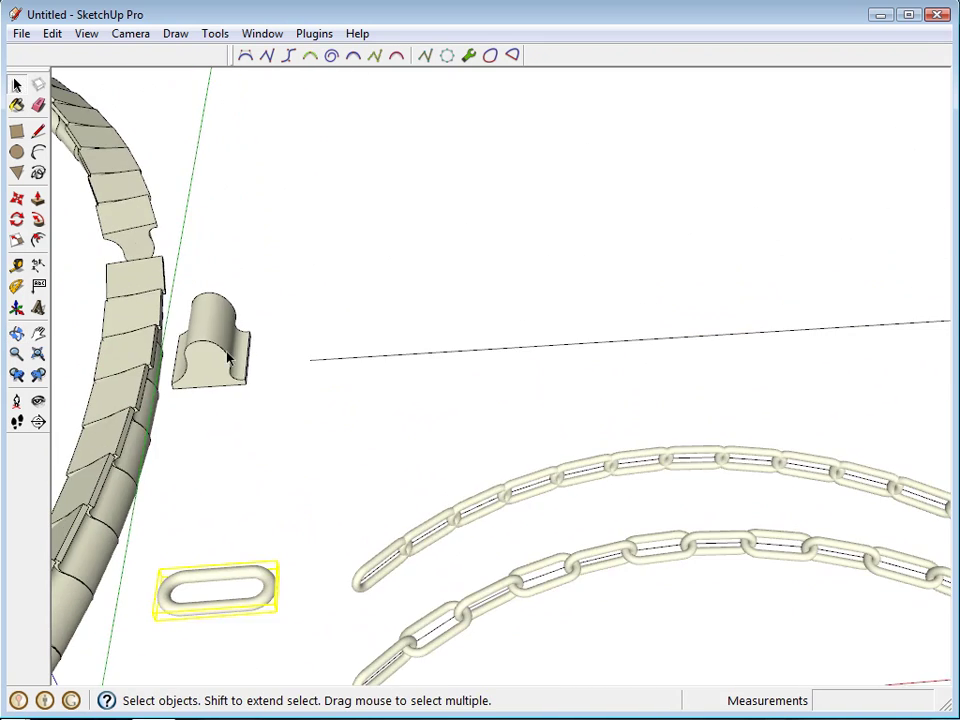
Start a copy of the clasp profile, cancel it, and orbit toward the straight line.
{"action": "left_click", "coordinate": [230, 345]}
{"action": "key", "text": "m"}
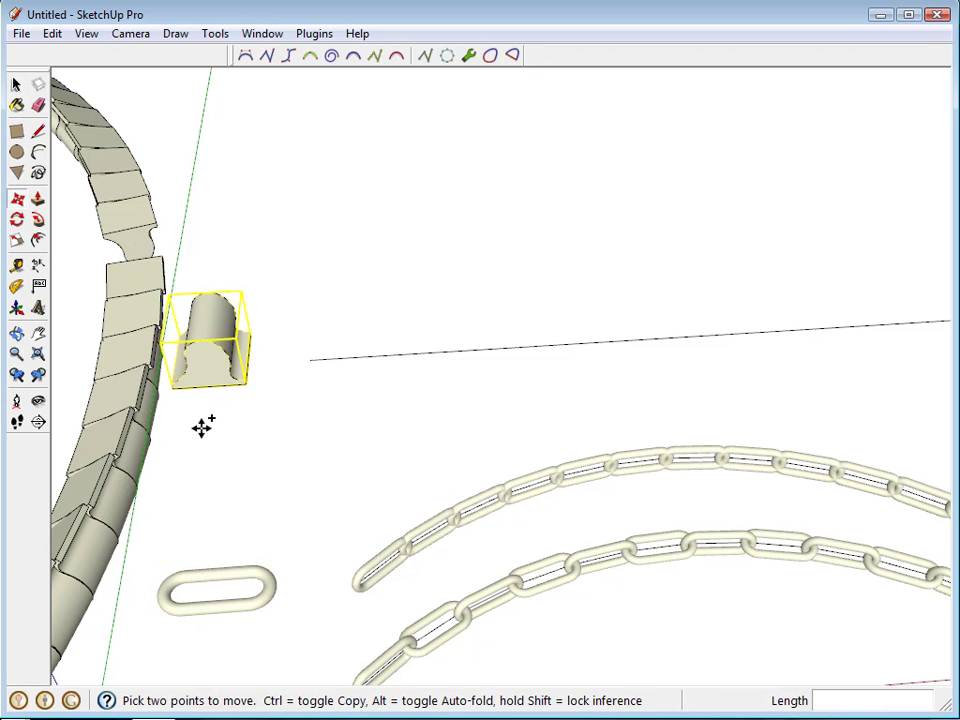
{"action": "key", "text": "ctrl"}
{"action": "left_click", "coordinate": [204, 424]}
{"action": "key", "text": "space"}
{"action": "middle_click_drag", "start_coordinate": [352, 343], "coordinate": [265, 400]}
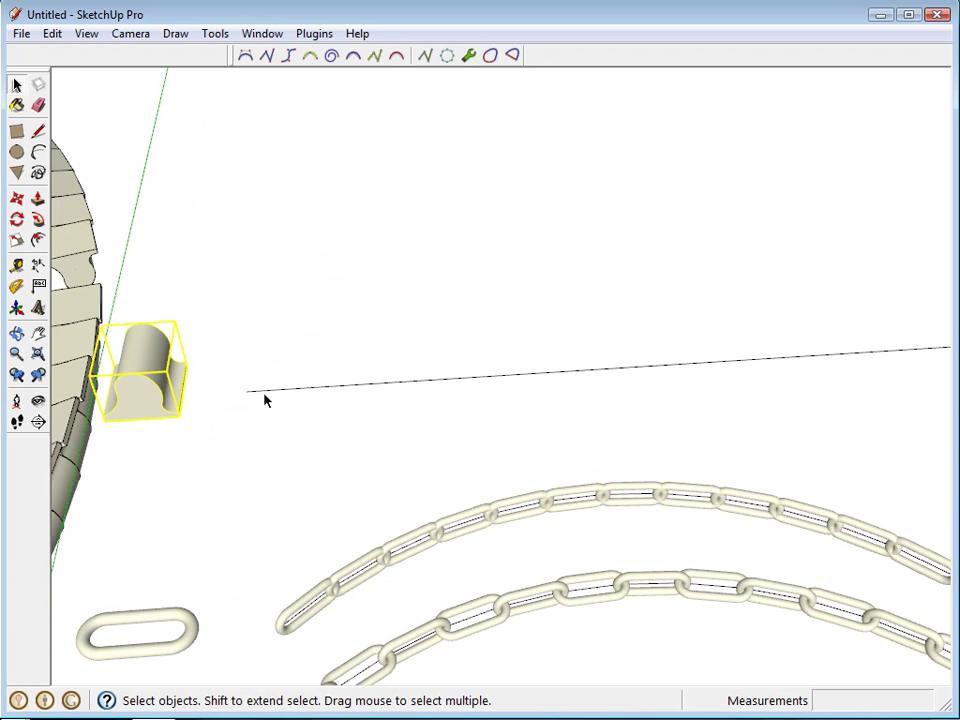
Draw a small square near the line's start and push/pull it into a box.
{"action": "key", "text": "r"}
{"action": "left_click", "coordinate": [258, 338]}
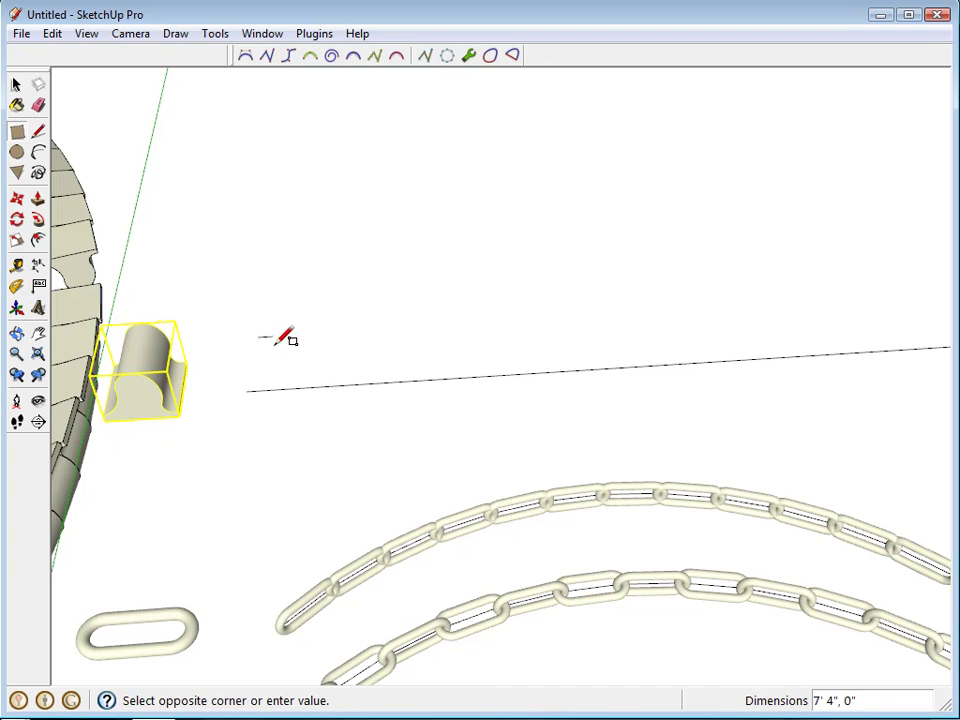
{"action": "left_click", "coordinate": [286, 361]}
{"action": "key", "text": "space"}
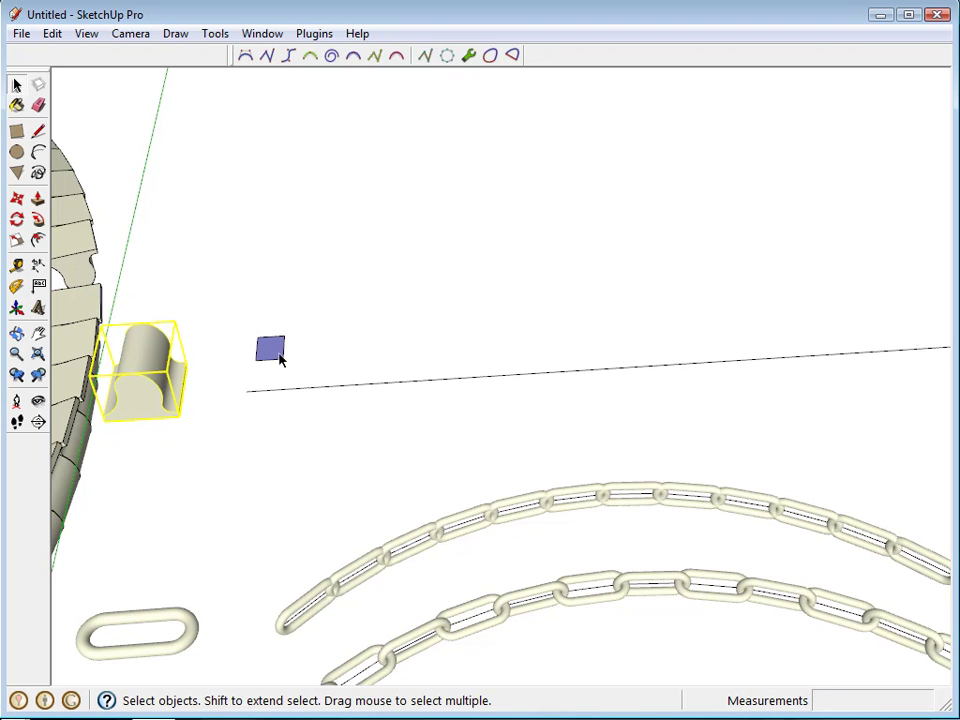
{"action": "key", "text": "p"}
{"action": "left_click", "coordinate": [274, 352]}
{"action": "left_click", "coordinate": [270, 345]}
{"action": "key", "text": "space"}
Make the box a component and add the long straight line to the selection.
{"action": "left_click_drag", "start_coordinate": [248, 307], "coordinate": [290, 370]}
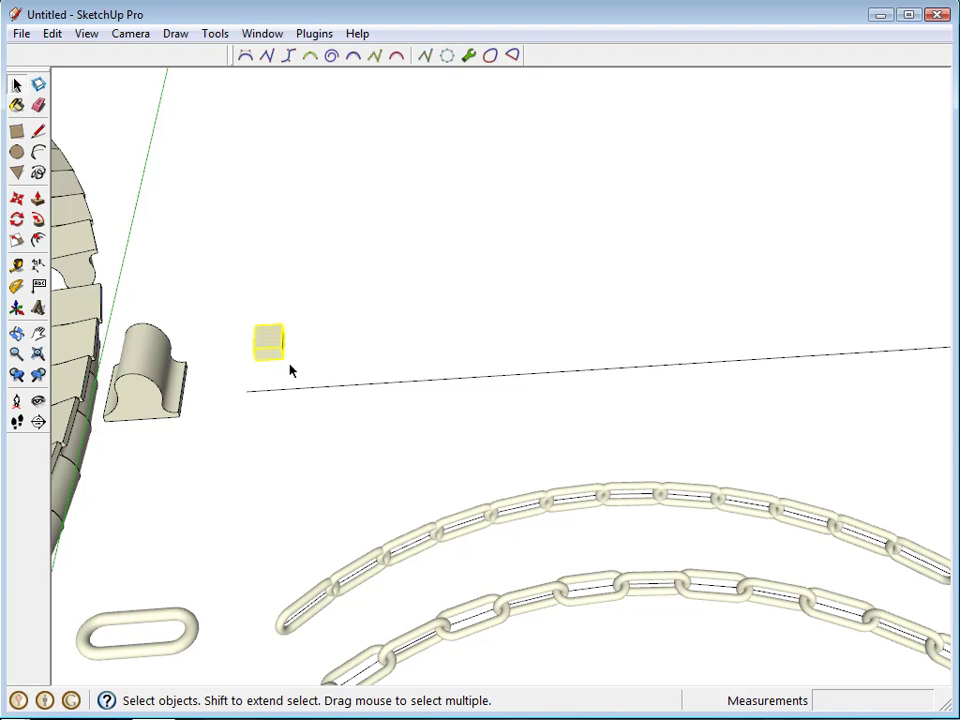
{"action": "key", "text": "g"}
{"action": "key", "text": "Return"}
{"action": "left_click", "coordinate": [278, 391], "text": "ctrl"}
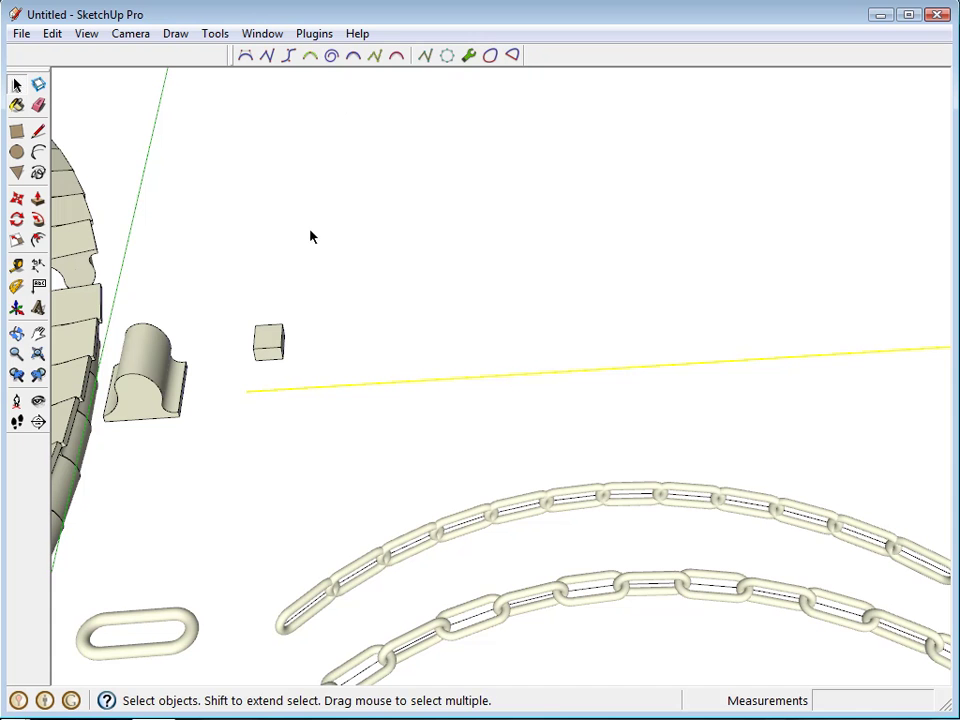
Run Component Stringer on the line, keep edges unreversed, and set Scaling to None.
{"action": "left_click", "coordinate": [320, 35]}
{"action": "mouse_move", "coordinate": [364, 58]}
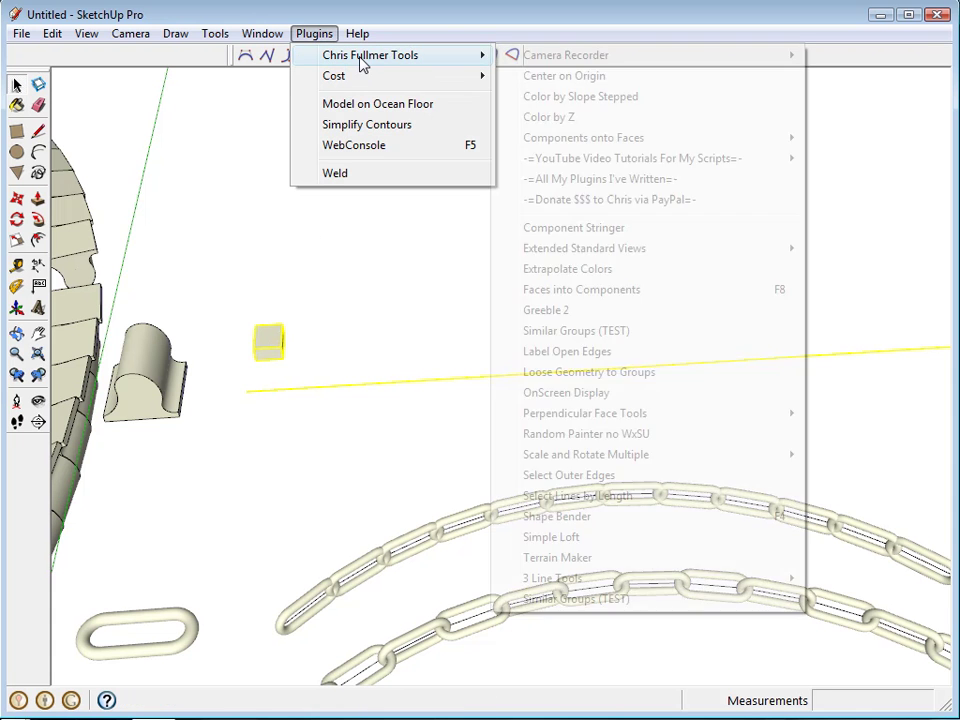
{"action": "left_click", "coordinate": [645, 229]}
{"action": "left_click", "coordinate": [504, 419]}
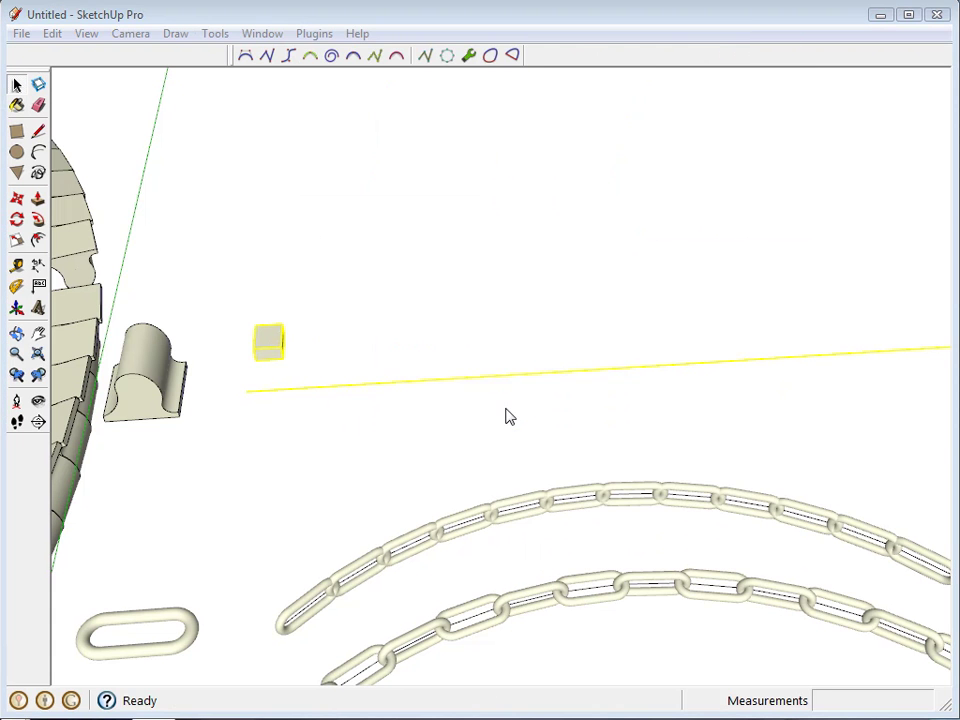
{"action": "left_click_drag", "start_coordinate": [499, 294], "coordinate": [535, 123]}
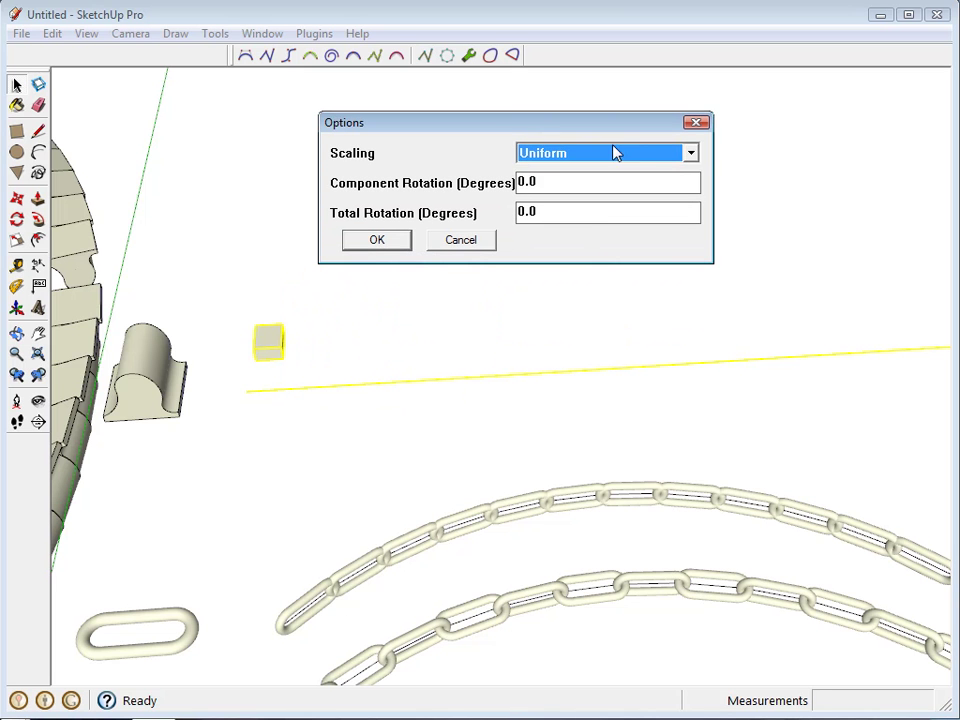
{"action": "left_click", "coordinate": [694, 153]}
{"action": "left_click", "coordinate": [591, 207]}
{"action": "left_click", "coordinate": [381, 245]}
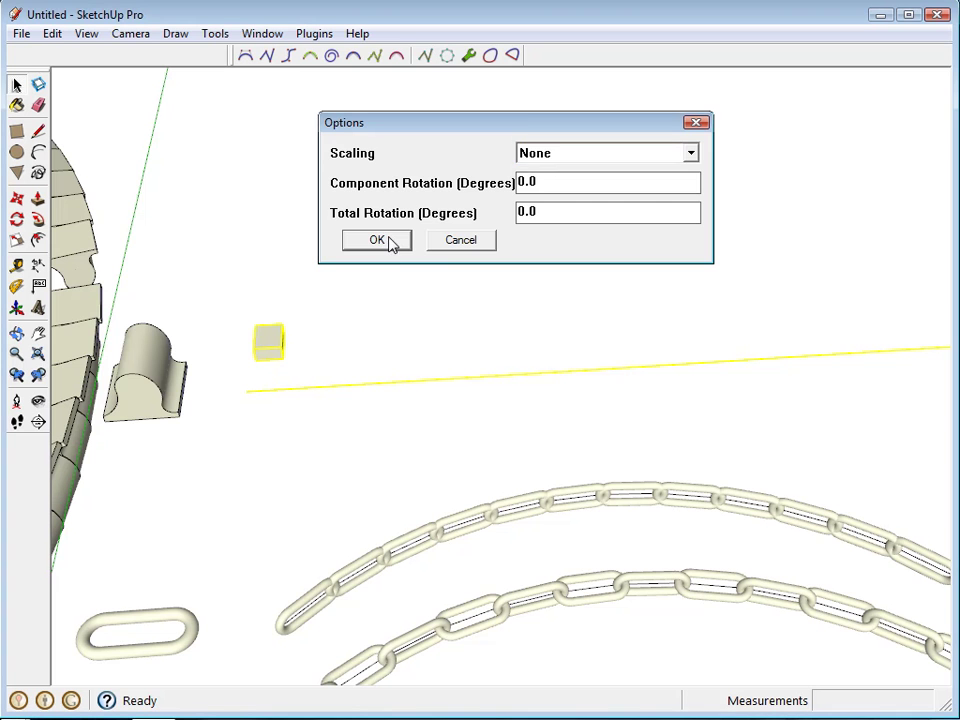
Orbit and zoom to inspect the row of unscaled boxes along the line.
{"action": "middle_click_drag", "start_coordinate": [333, 383], "coordinate": [670, 312]}
{"action": "scroll", "coordinate": [340, 476], "scroll_direction": "up", "scroll_amount": 3}
{"action": "scroll", "coordinate": [482, 441], "scroll_direction": "down", "scroll_amount": 5}
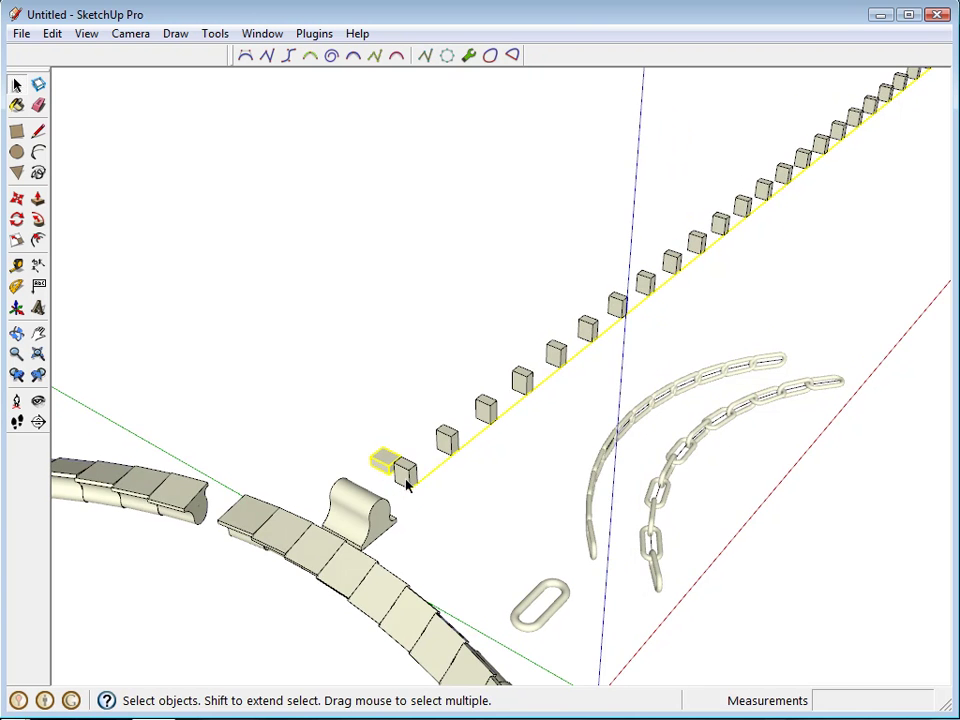
{"action": "scroll", "coordinate": [410, 470], "scroll_direction": "up", "scroll_amount": 5}
{"action": "middle_click_drag", "start_coordinate": [403, 461], "coordinate": [381, 450]}
{"action": "scroll", "coordinate": [400, 470], "scroll_direction": "up", "scroll_amount": 2}
{"action": "scroll", "coordinate": [403, 590], "scroll_direction": "up", "scroll_amount": 2}
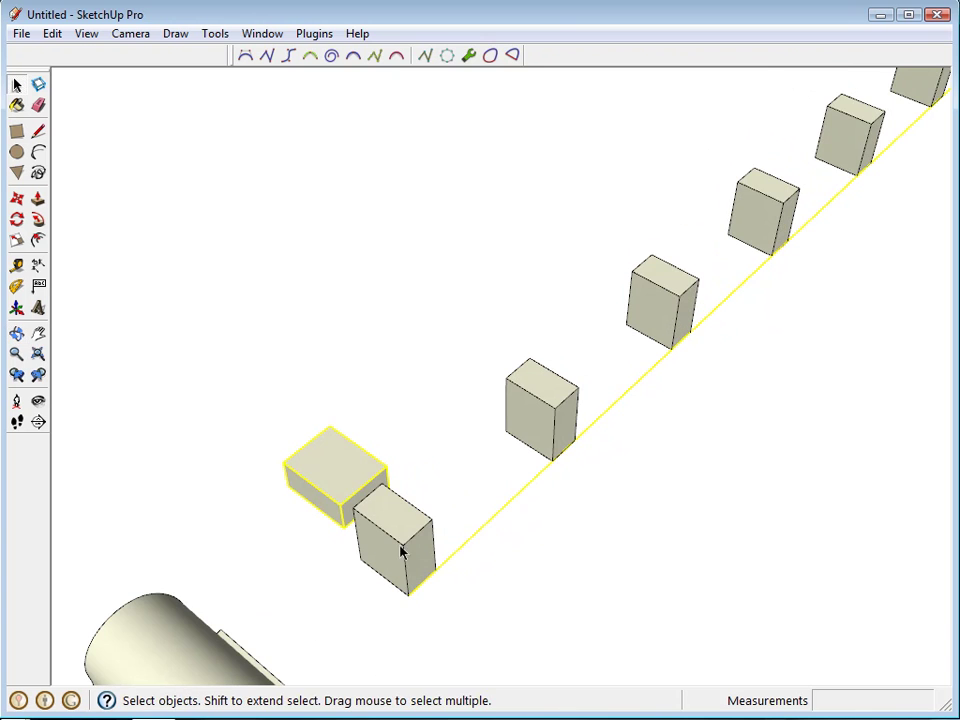
{"action": "scroll", "coordinate": [362, 499], "scroll_direction": "down", "scroll_amount": 2}
{"action": "middle_click_drag", "start_coordinate": [392, 540], "coordinate": [384, 617]}
{"action": "scroll", "coordinate": [335, 515], "scroll_direction": "up", "scroll_amount": 3}
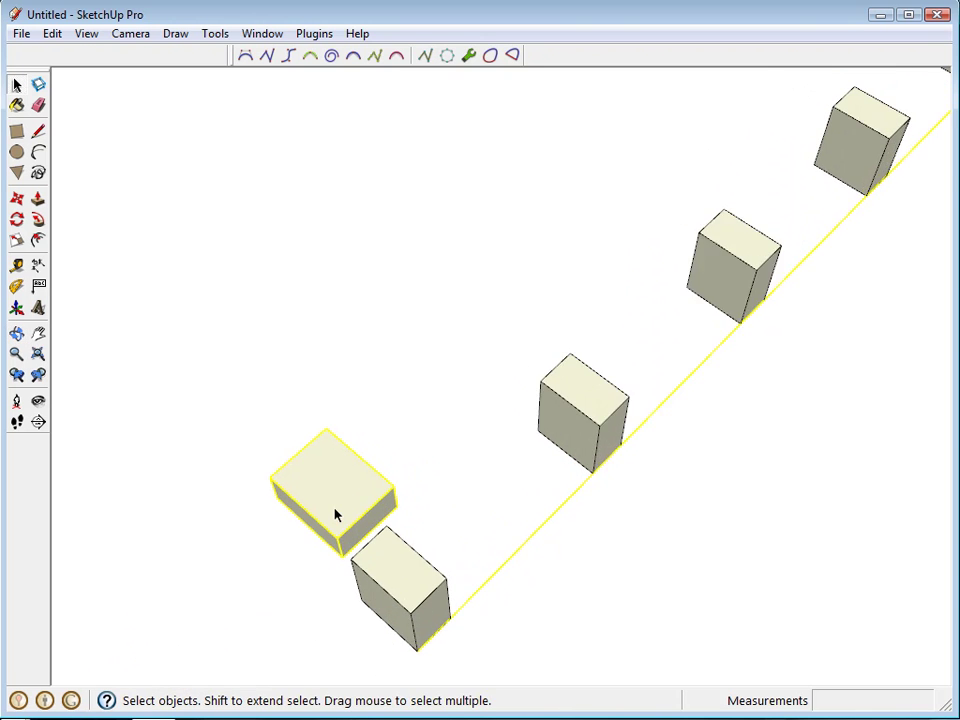
{"action": "scroll", "coordinate": [335, 515], "scroll_direction": "up", "scroll_amount": 2}
Open the first box component for editing and orbit around it.
{"action": "double_click", "coordinate": [334, 515]}
{"action": "middle_click_drag", "start_coordinate": [334, 516], "coordinate": [407, 470]}
{"action": "scroll", "coordinate": [407, 470], "scroll_direction": "down", "scroll_amount": 5}
{"action": "scroll", "coordinate": [447, 331], "scroll_direction": "up", "scroll_amount": 8}
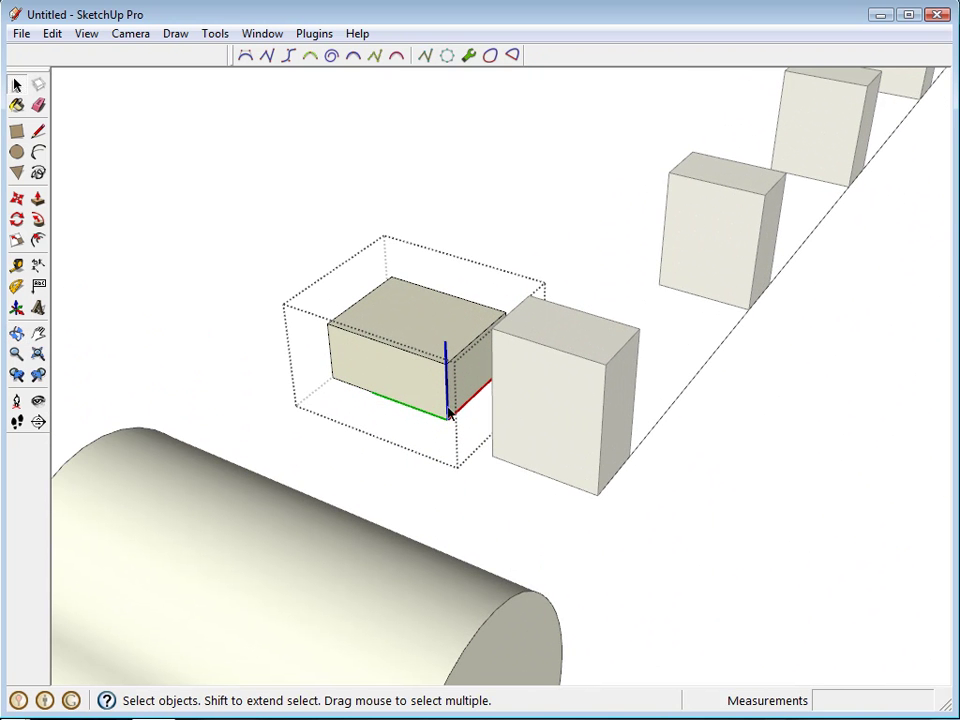
{"action": "middle_click_drag", "start_coordinate": [447, 368], "coordinate": [479, 401]}
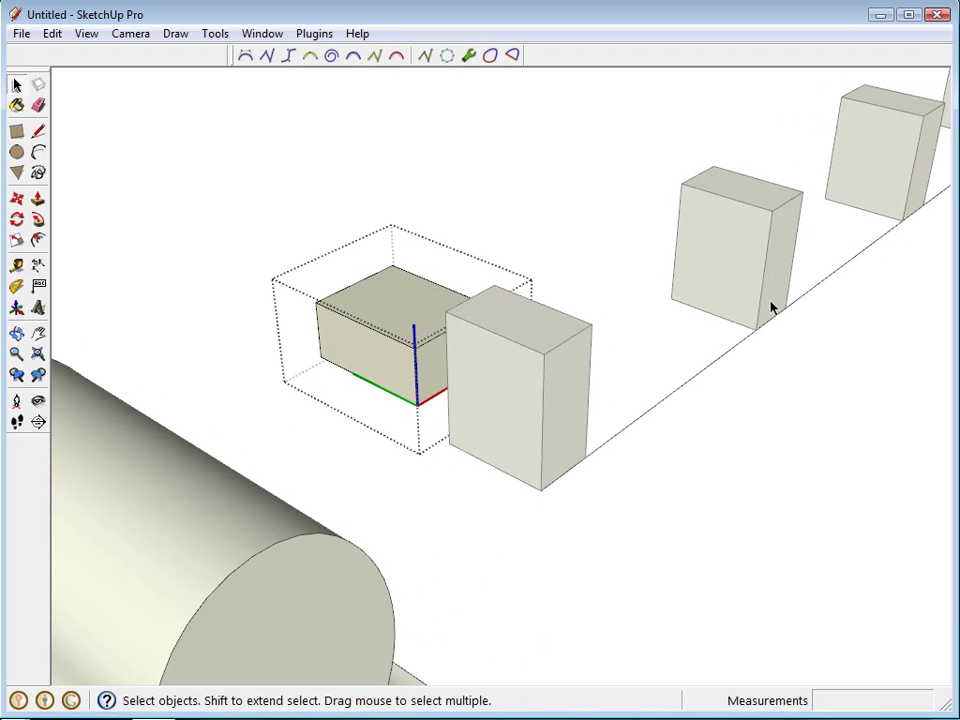
{"action": "middle_click_drag", "start_coordinate": [413, 375], "coordinate": [484, 403]}
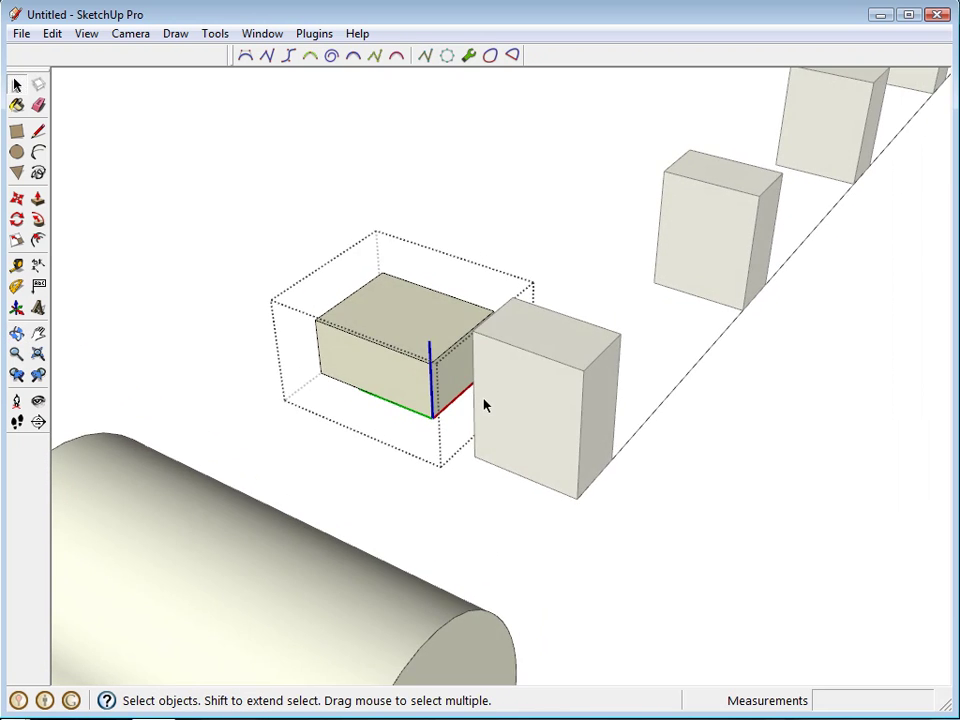
{"action": "scroll", "coordinate": [435, 393], "scroll_direction": "up", "scroll_amount": 2}
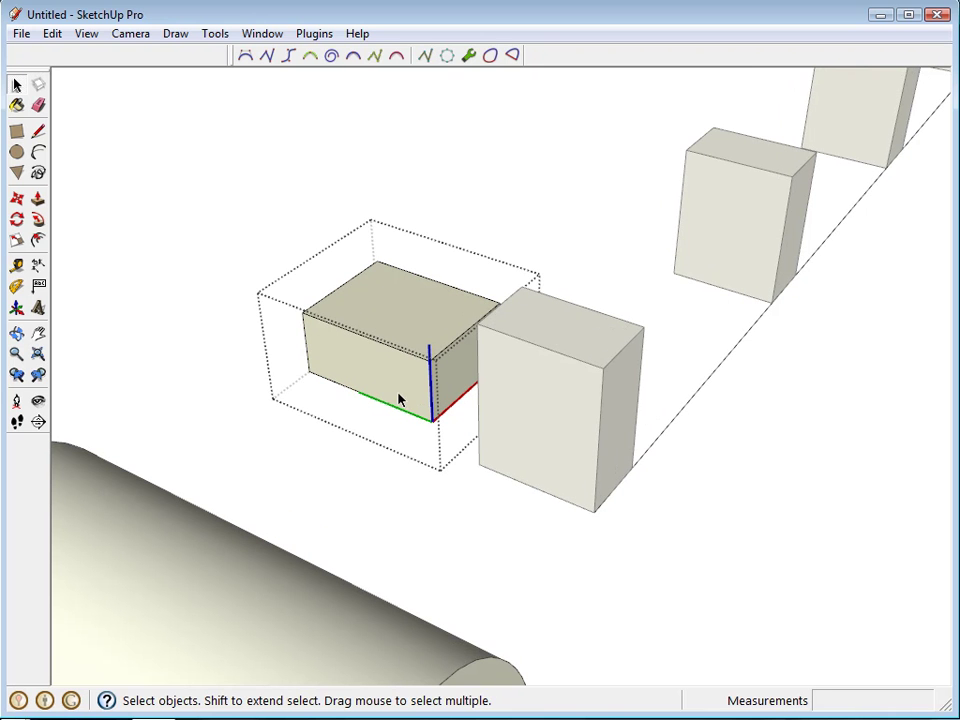
{"action": "scroll", "coordinate": [443, 388], "scroll_direction": "up", "scroll_amount": 2}
{"action": "middle_click_drag", "start_coordinate": [443, 388], "coordinate": [477, 375]}
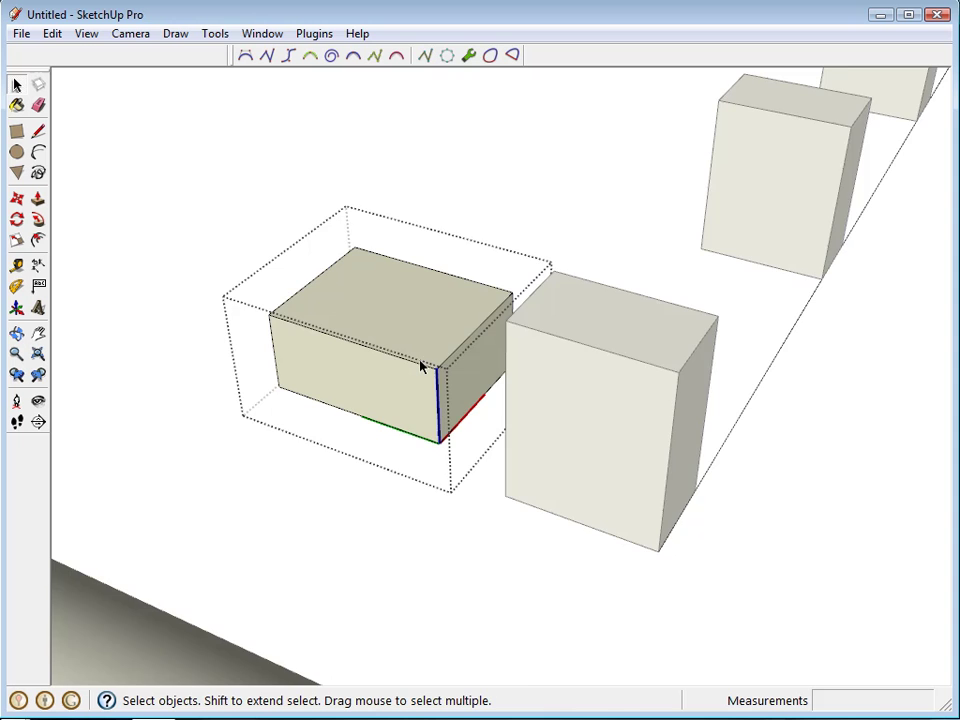
{"action": "scroll", "coordinate": [420, 367], "scroll_direction": "down", "scroll_amount": 6}
Exit the box component and orbit to bring both chains into view.
{"action": "left_click", "coordinate": [495, 259]}
{"action": "scroll", "coordinate": [487, 388], "scroll_direction": "up", "scroll_amount": 3}
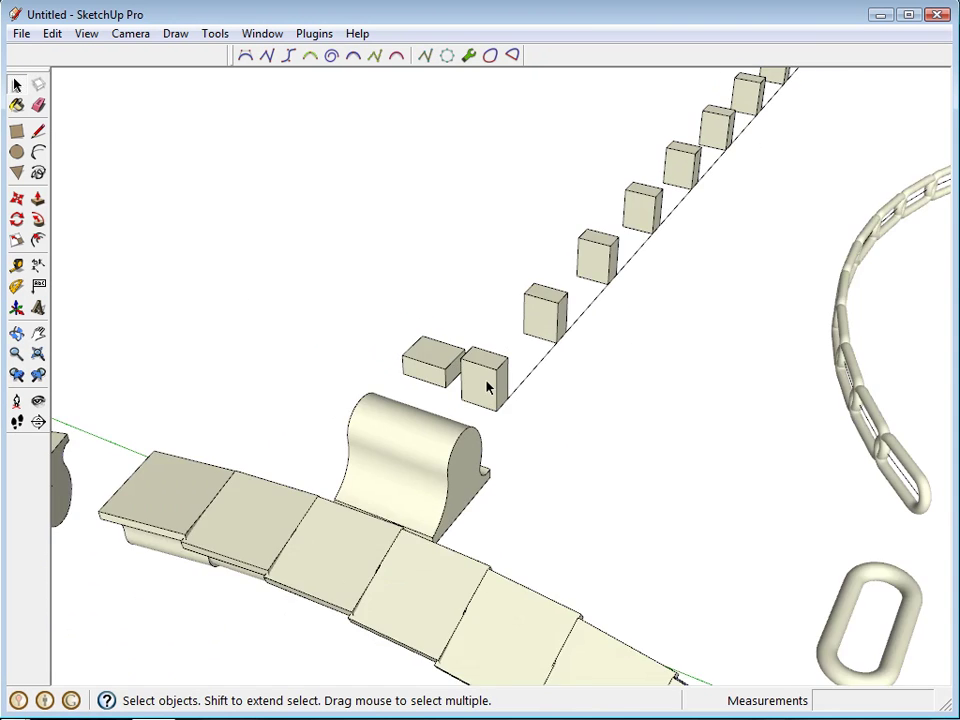
{"action": "scroll", "coordinate": [487, 388], "scroll_direction": "down", "scroll_amount": 3}
{"action": "middle_click_drag", "start_coordinate": [551, 336], "coordinate": [364, 385]}
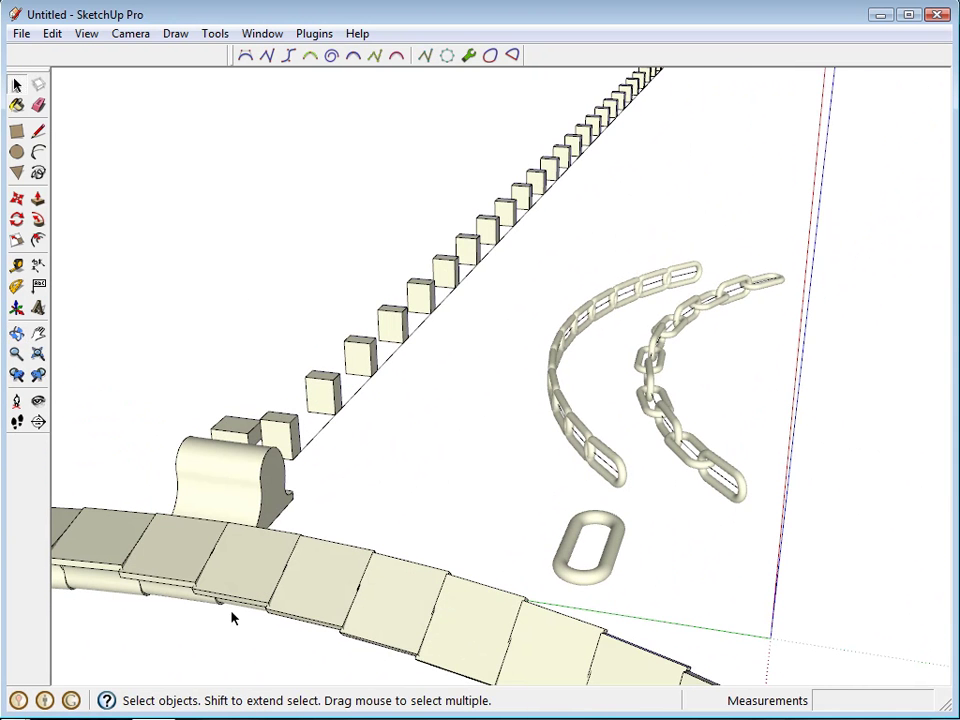